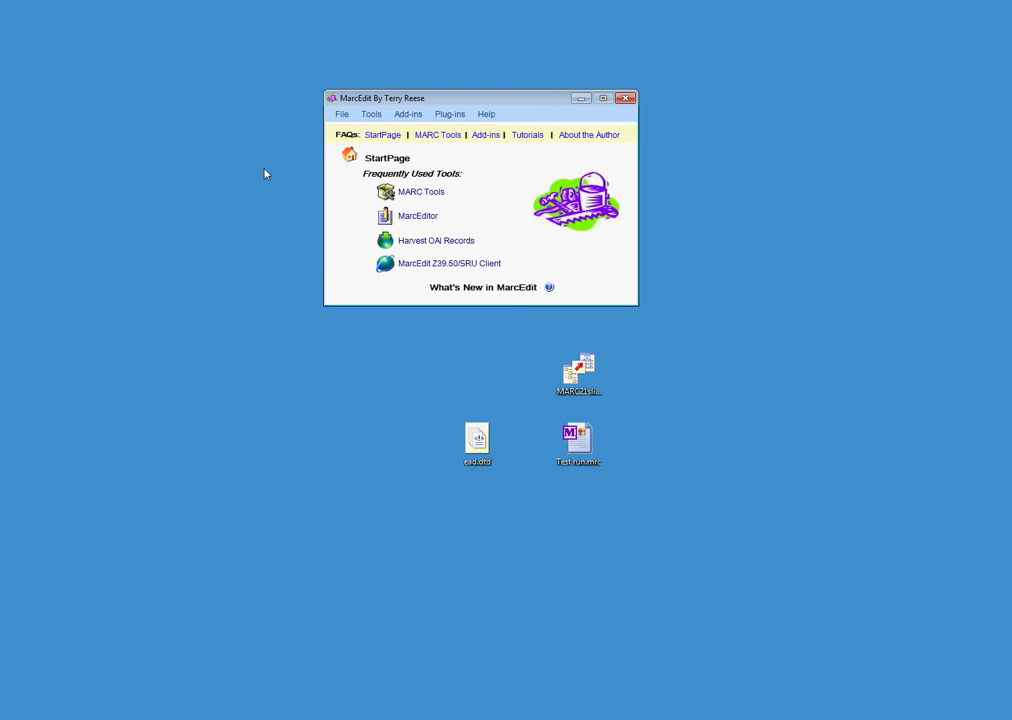
Open the MARC Tools window from the MarcEdit start page
click(422, 194)
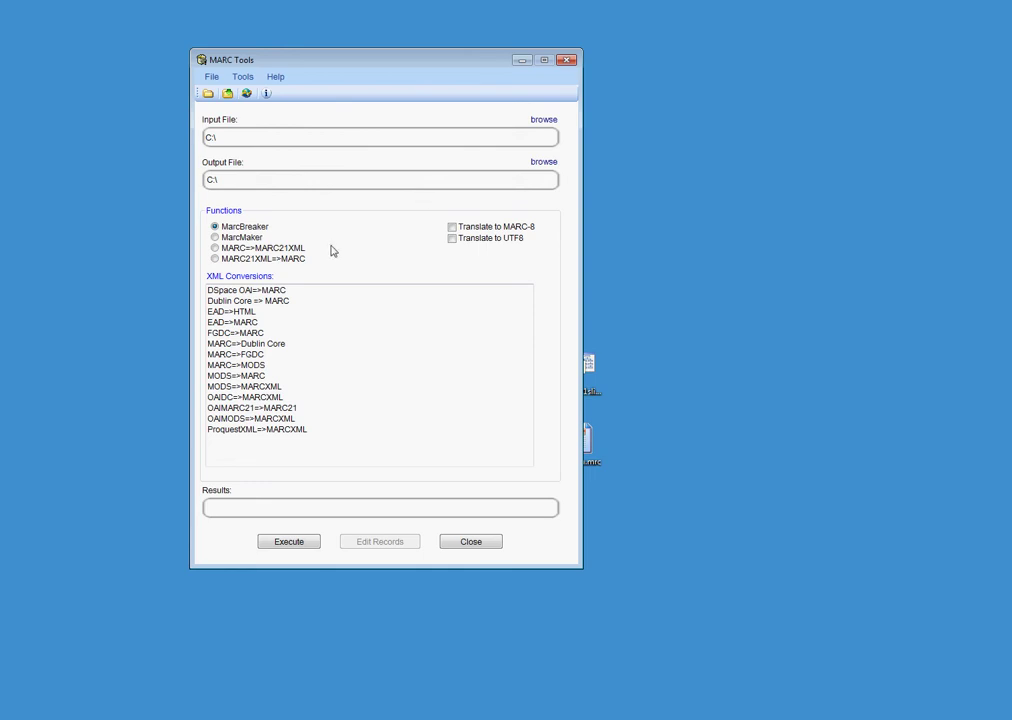
Pick EAD=>MARC from the XML Conversions list in place of MarcBreaker
click(240, 322)
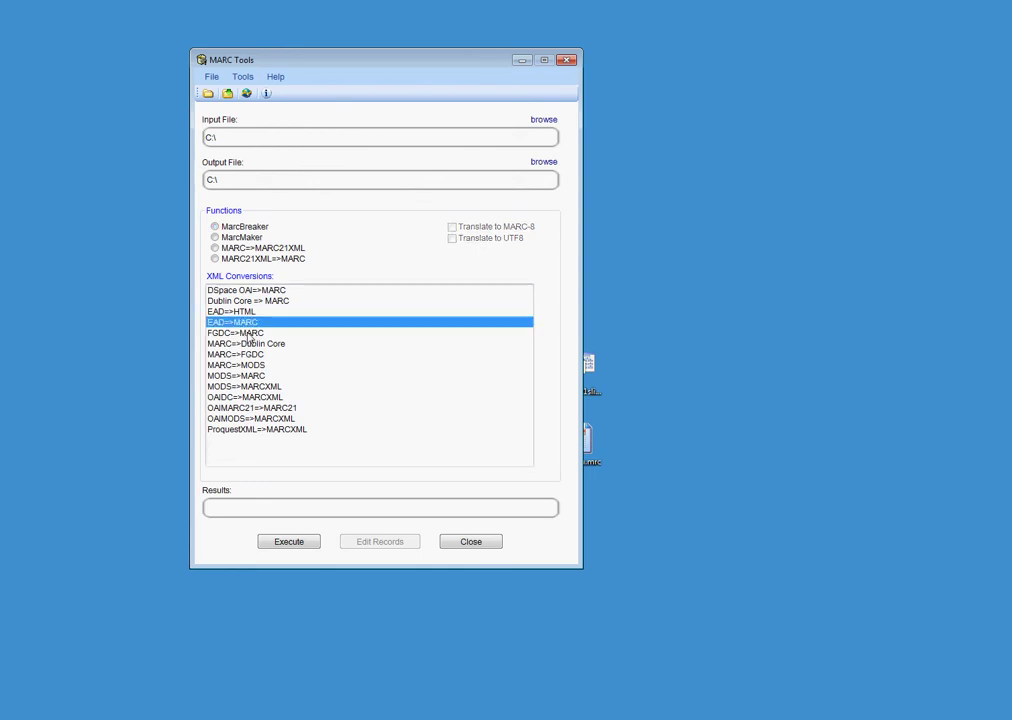
Close MARC Tools and open the XSLT Data Path folder via Help > Application Shortcuts
click(469, 542)
click(488, 116)
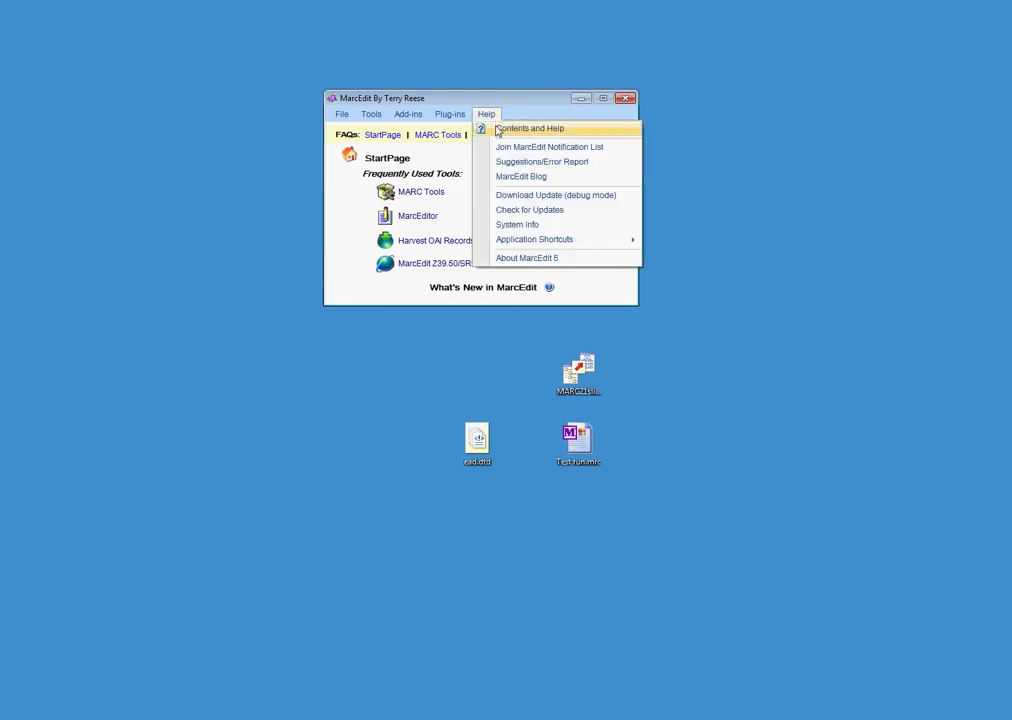
mouse_move(516, 241)
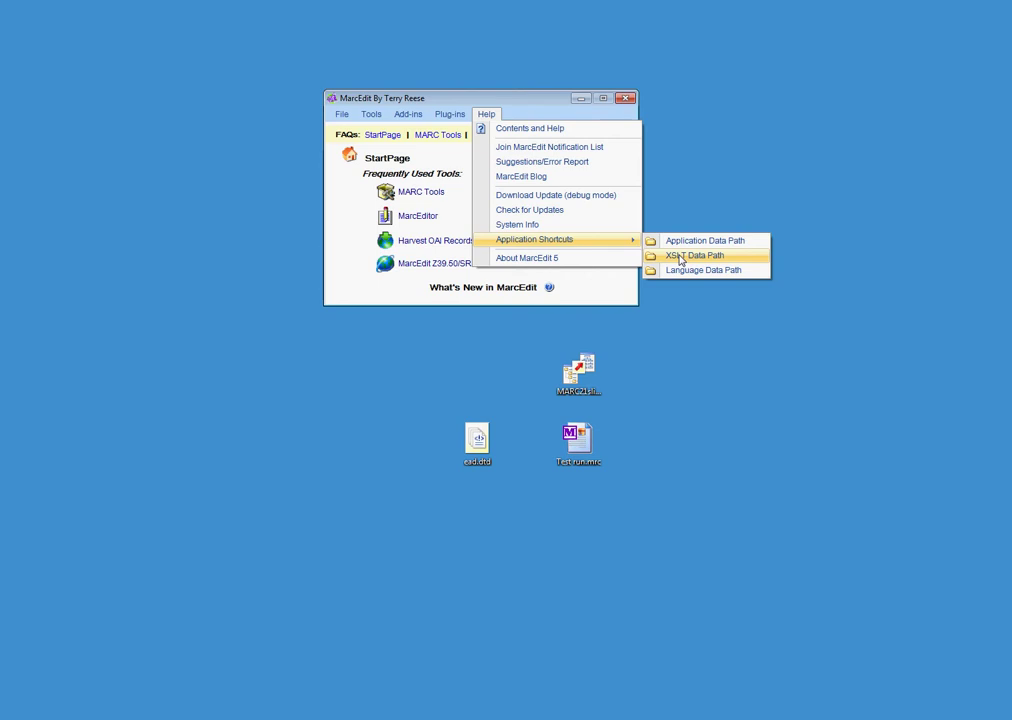
click(698, 258)
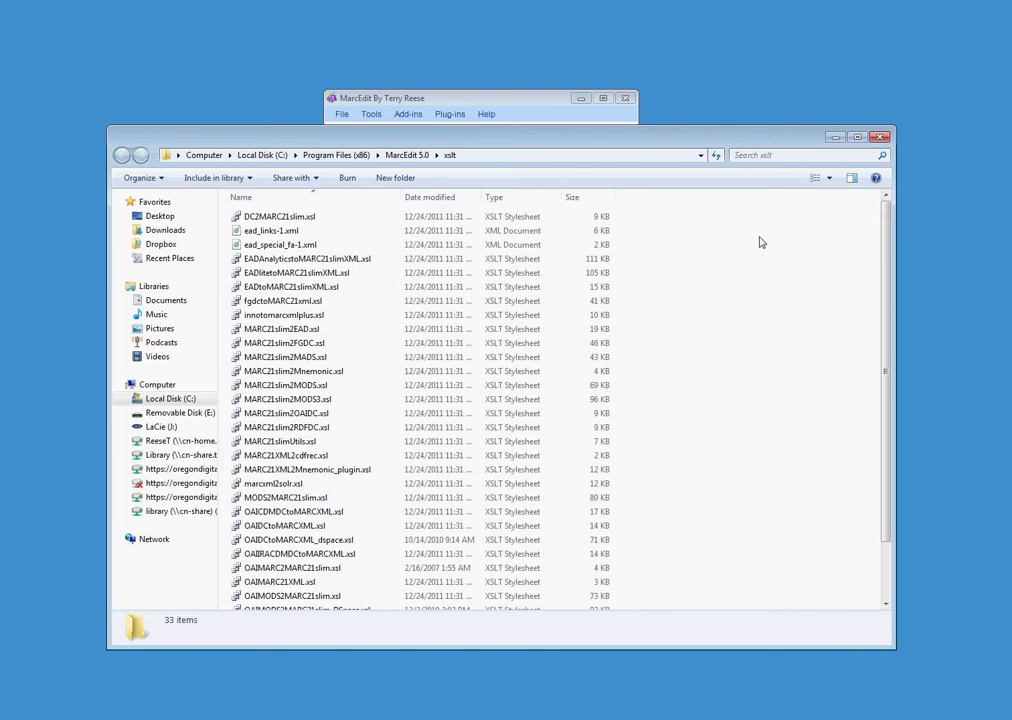
Select MARC21slim2EAD.xsl in the xslt folder and bring up its context menu
click(330, 331)
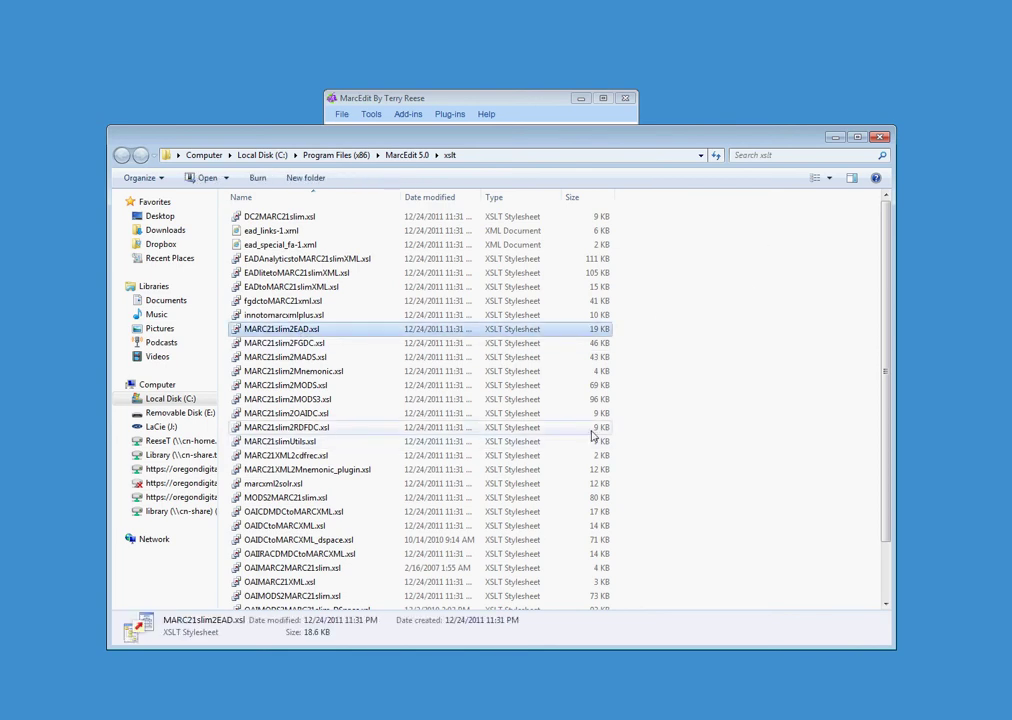
right_click(299, 332)
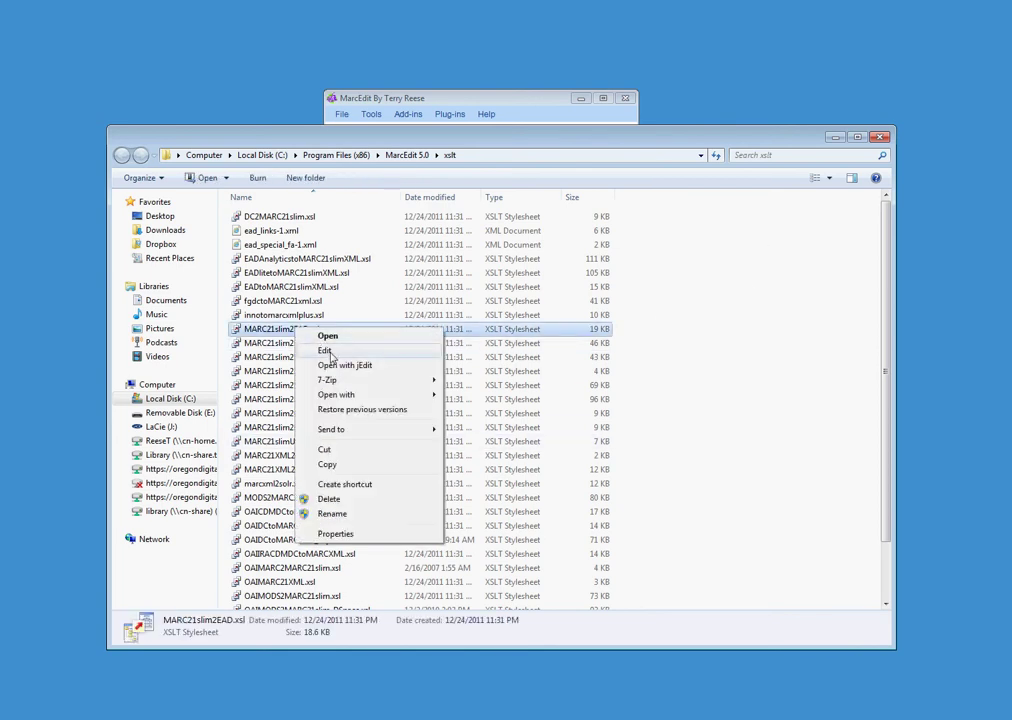
click(330, 365)
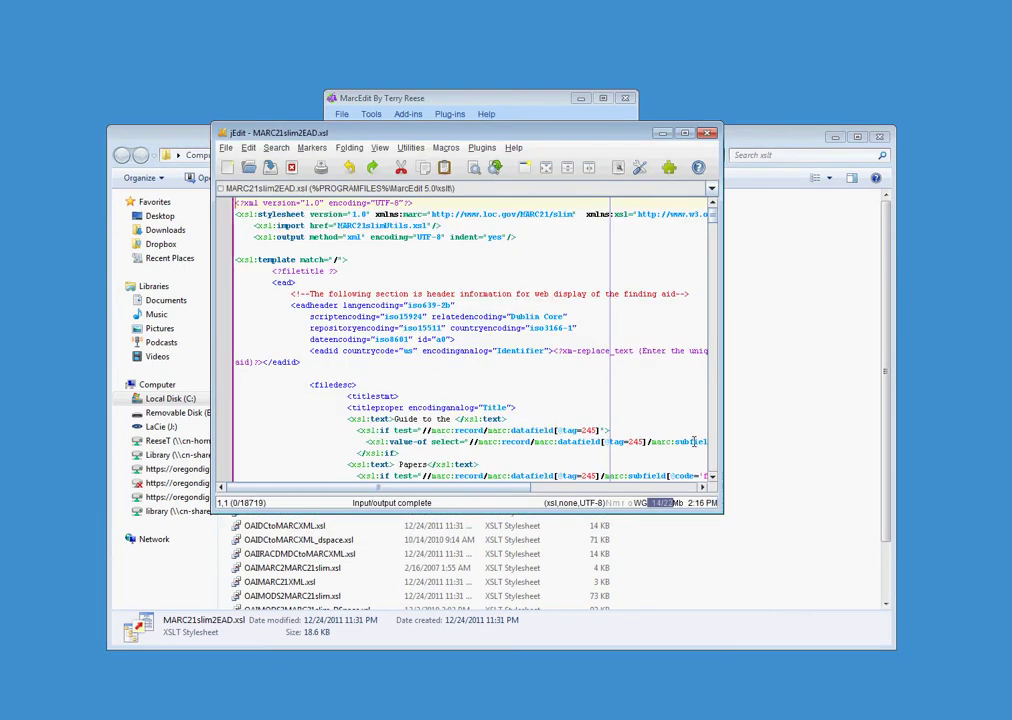
drag(722, 513, 834, 588)
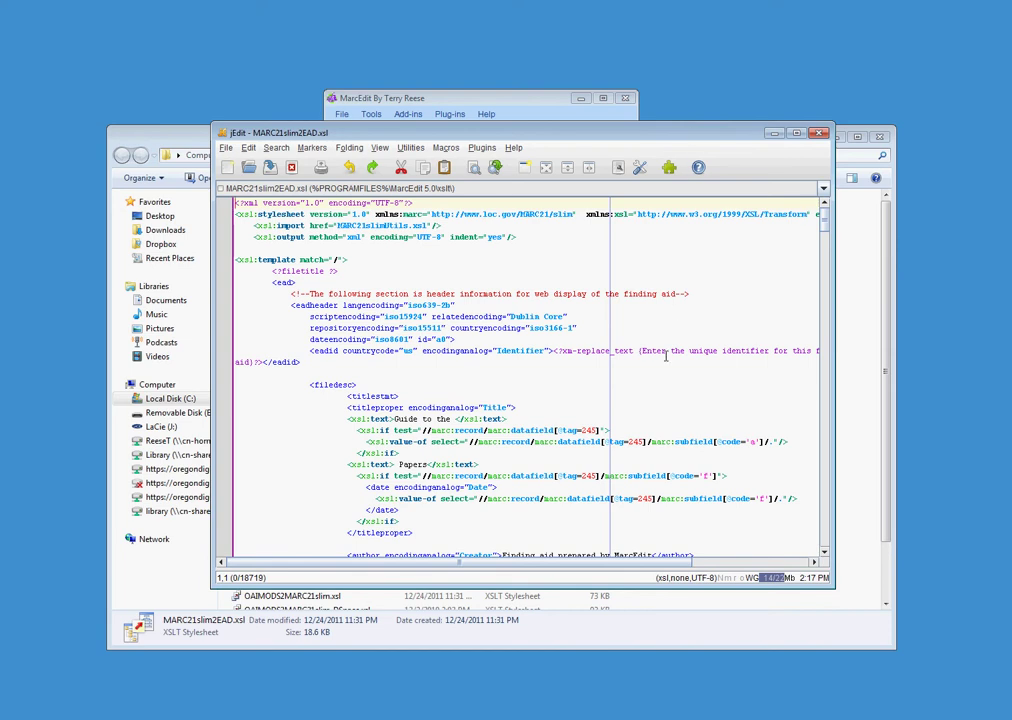
scroll(640, 350, down, 3)
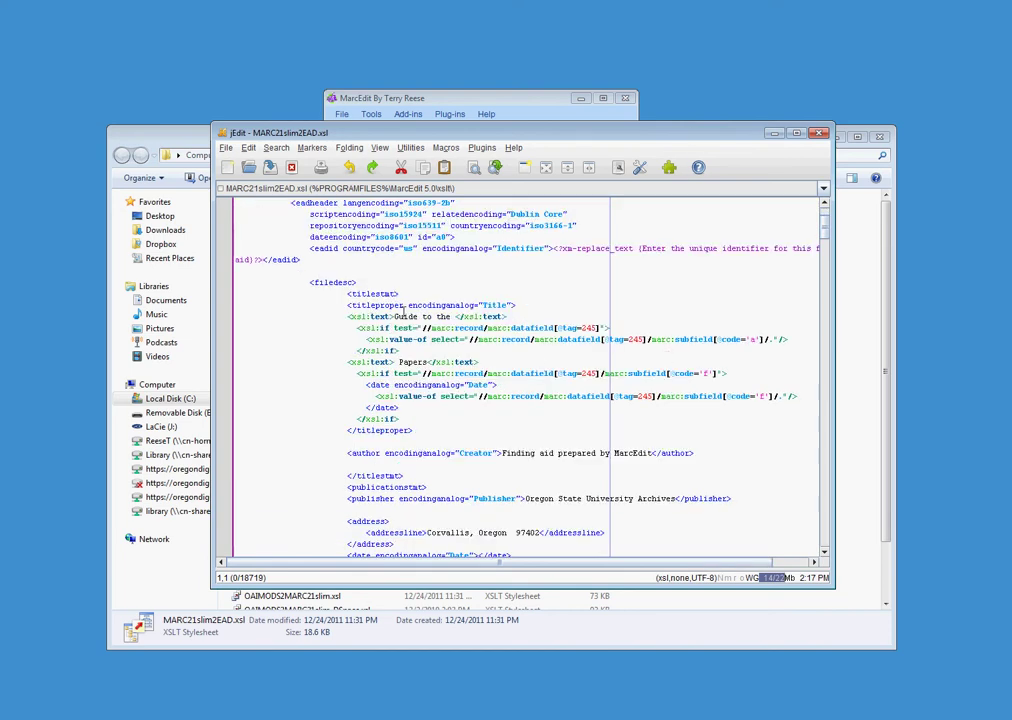
drag(309, 281, 412, 392)
click(410, 384)
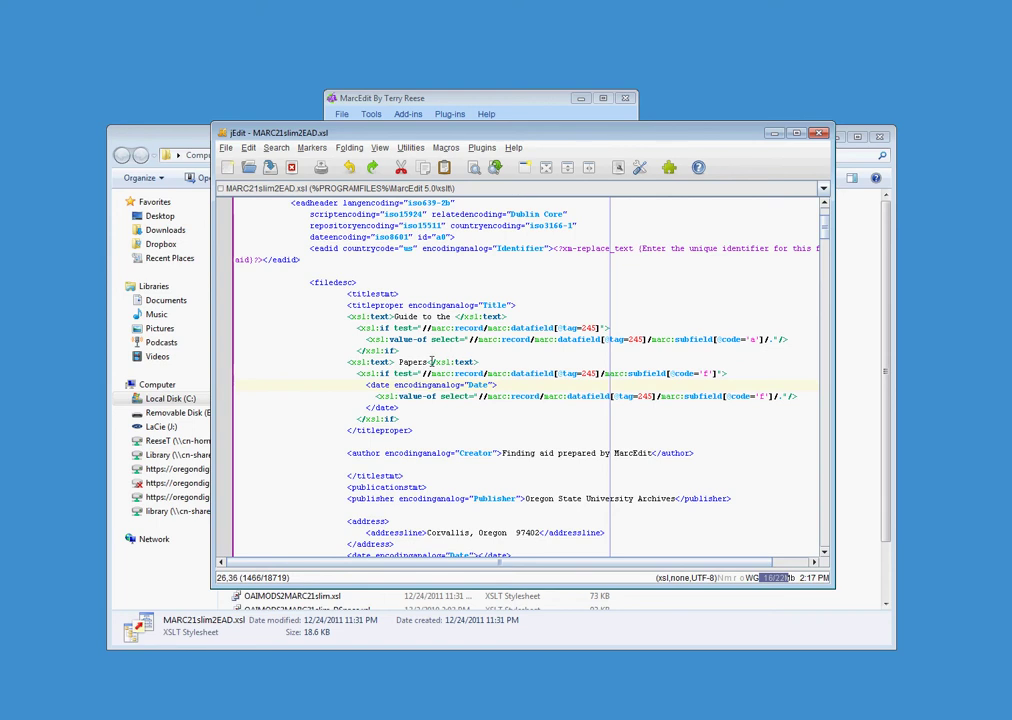
scroll(450, 349, down, 4)
scroll(440, 349, down, 3)
drag(353, 241, 414, 358)
click(414, 361)
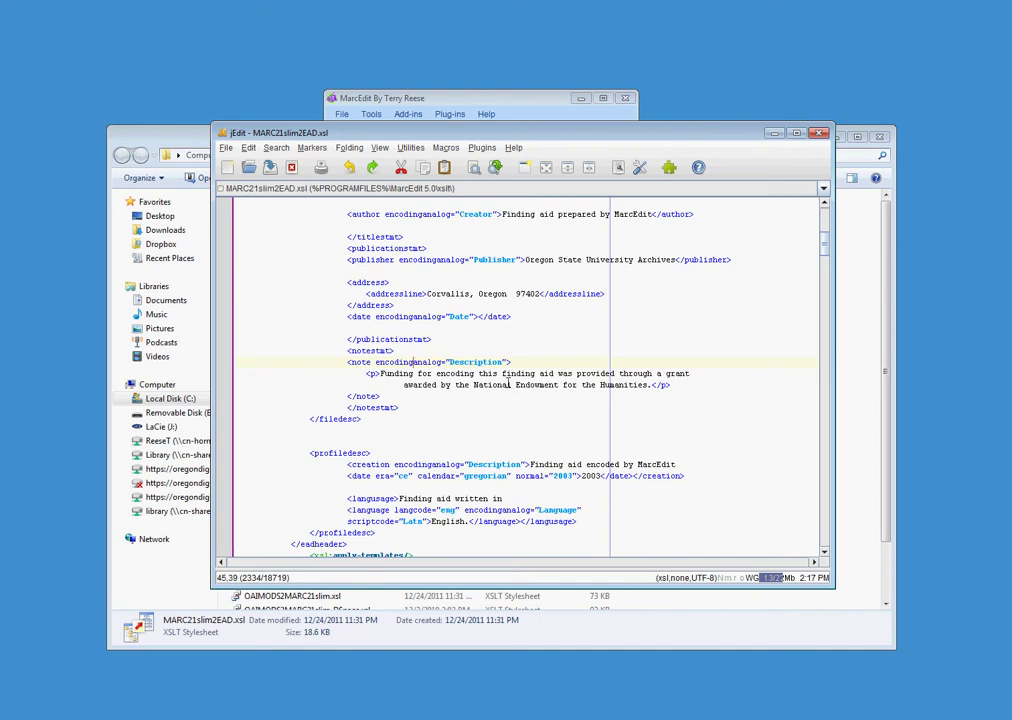
scroll(529, 325, down, 2)
scroll(529, 325, down, 7)
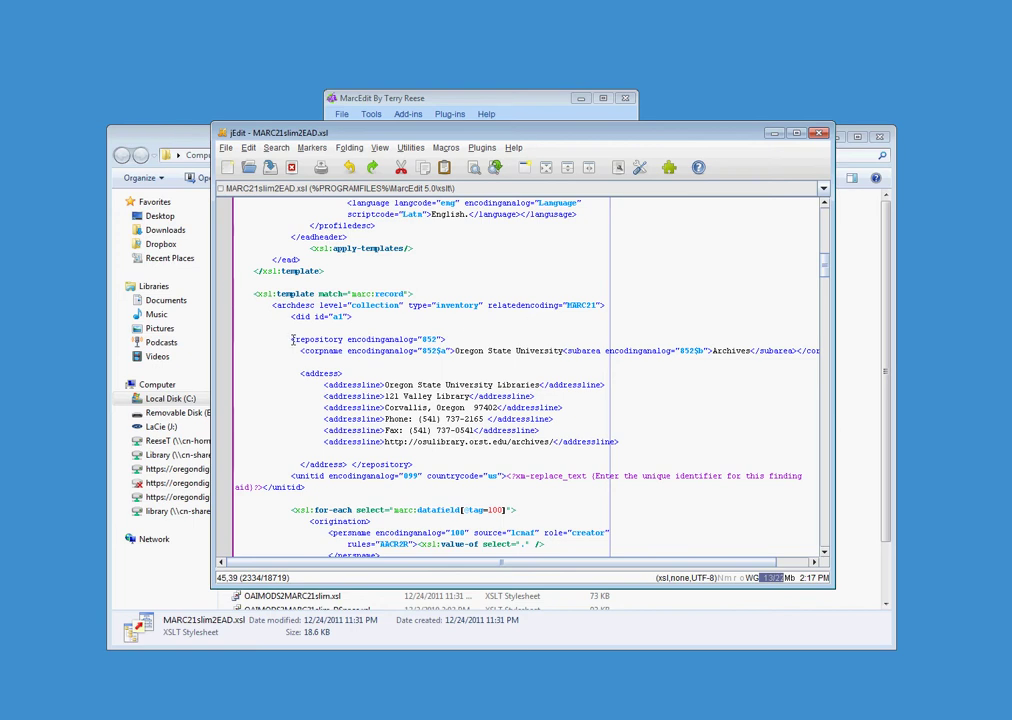
drag(291, 339, 347, 453)
click(347, 456)
scroll(513, 338, down, 7)
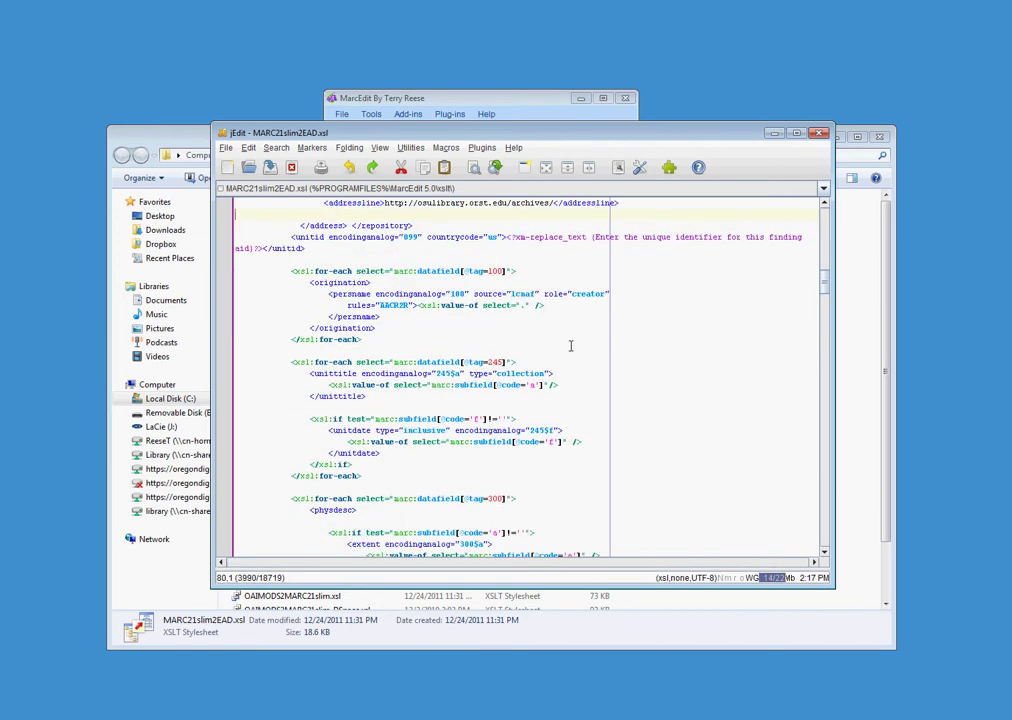
scroll(552, 346, down, 6)
scroll(552, 346, down, 1)
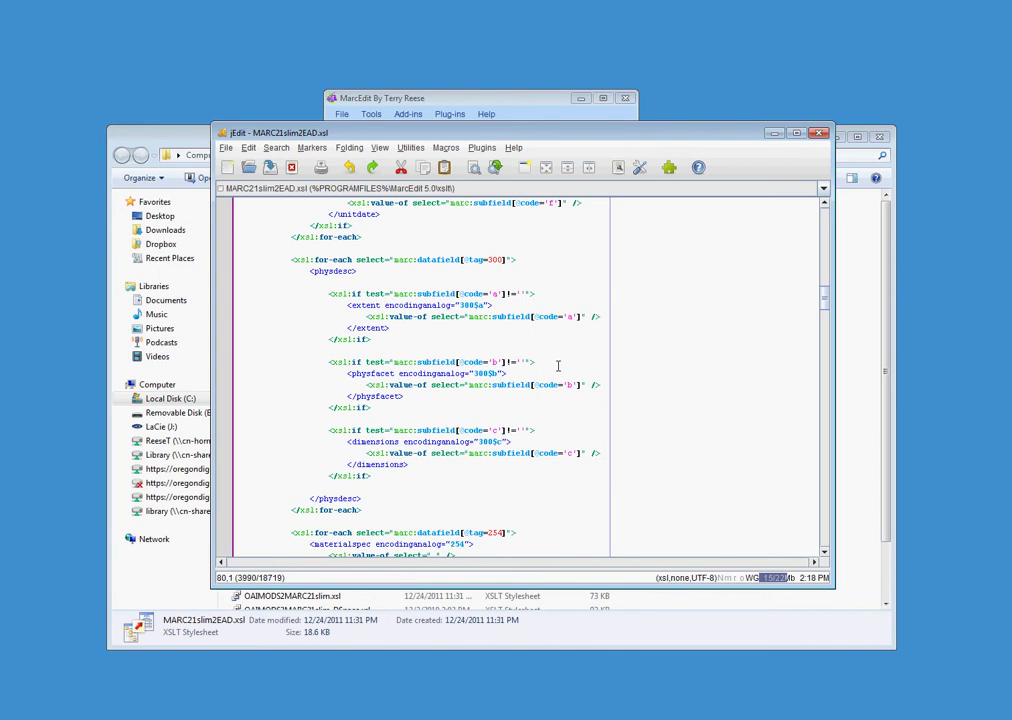
click(817, 134)
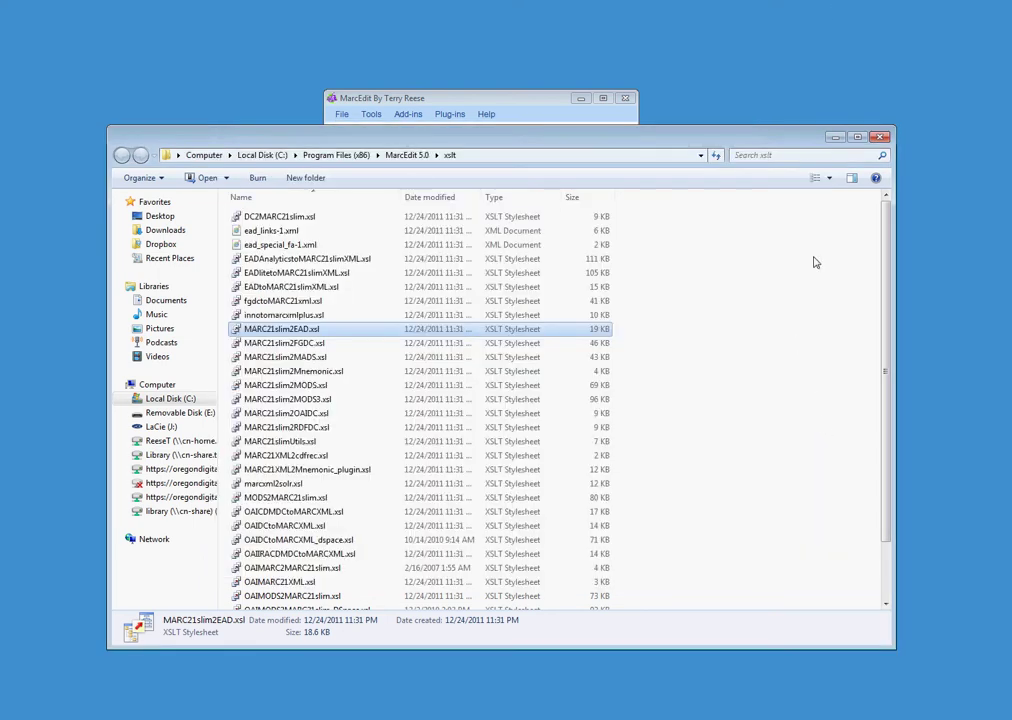
Open the desktop's MARC21slim2EAD_OHS.xsl in jEdit
click(834, 137)
right_click(594, 374)
click(630, 411)
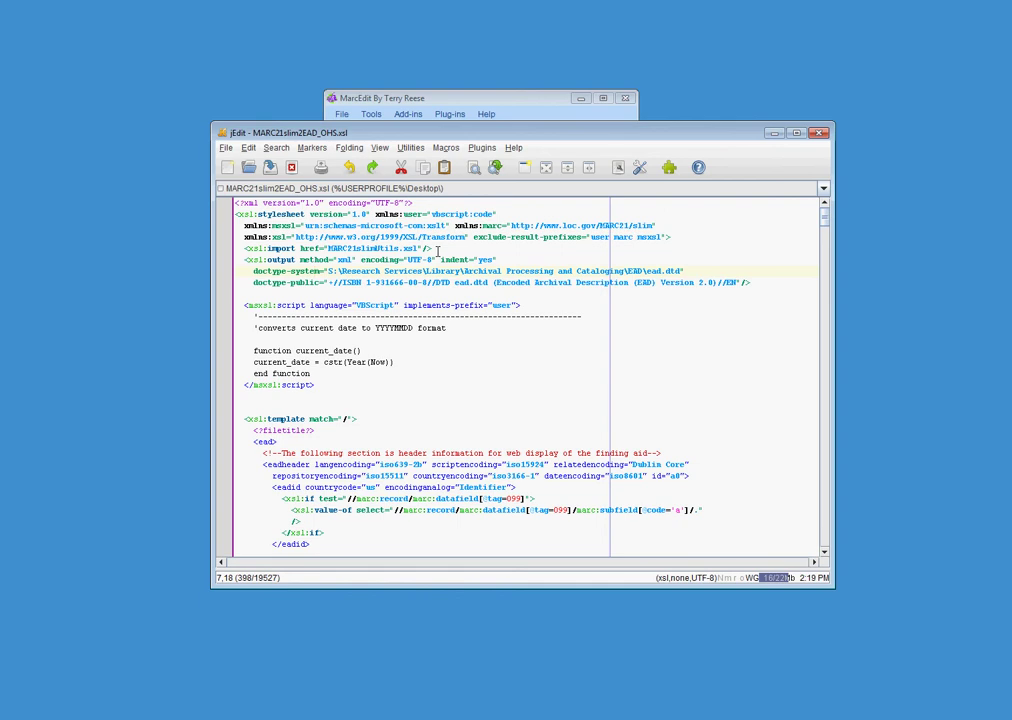
Review the stylesheet from its MARC21slimUtils import line onward, then close jEdit
click(329, 249)
scroll(549, 366, down, 6)
scroll(567, 359, down, 1)
scroll(512, 288, down, 7)
scroll(502, 412, down, 2)
scroll(504, 409, down, 20)
scroll(500, 405, down, 20)
scroll(544, 337, up, 20)
scroll(550, 336, up, 20)
click(820, 134)
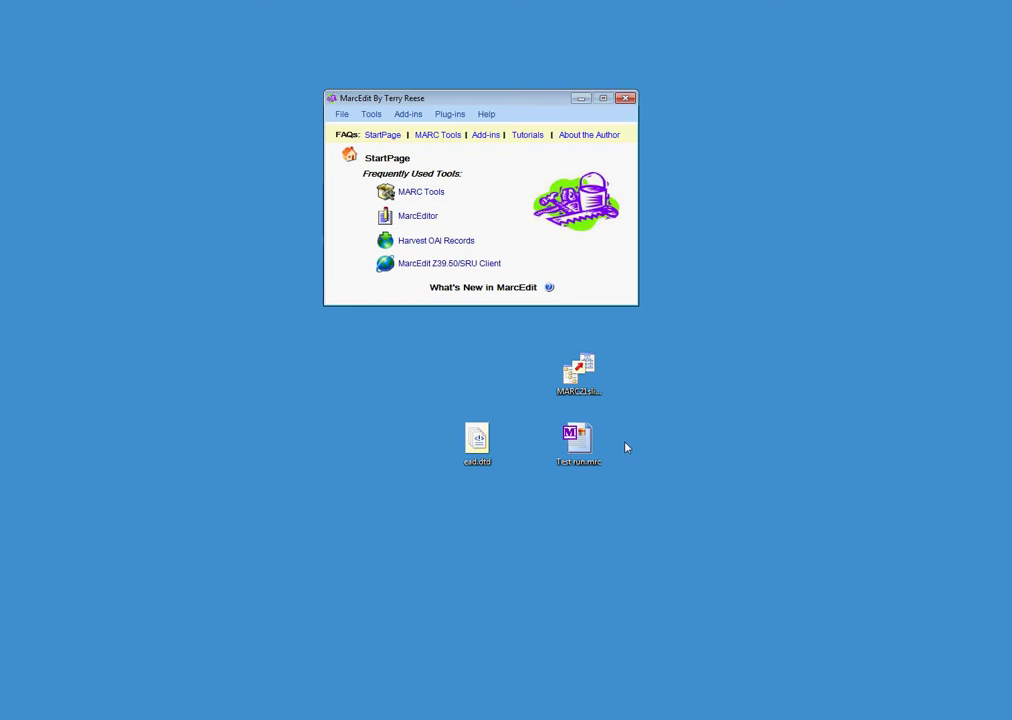
click(578, 440)
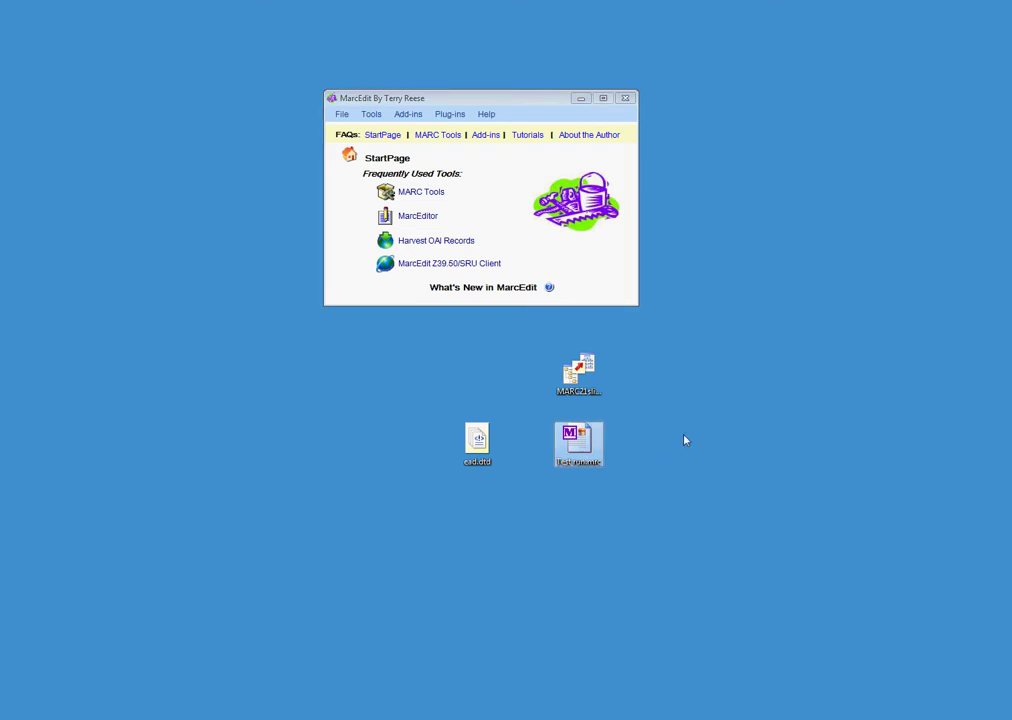
click(578, 372)
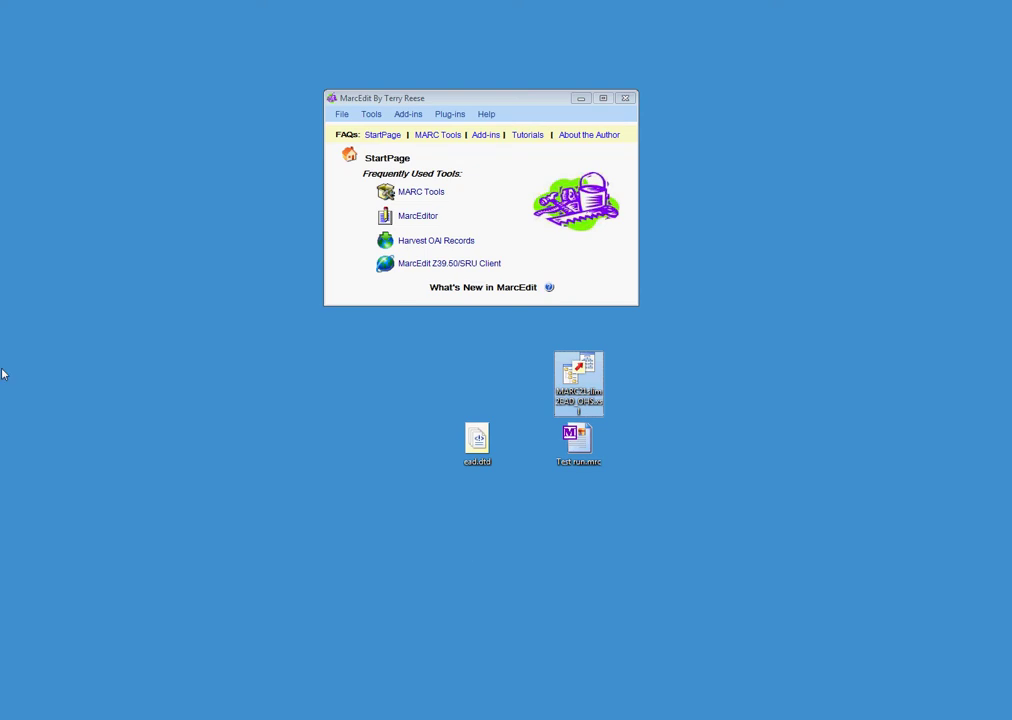
Reopen MarcEdit's xslt stylesheet folder through the Help > Application Shortcuts menu
click(486, 114)
click(486, 114)
mouse_move(583, 241)
click(680, 255)
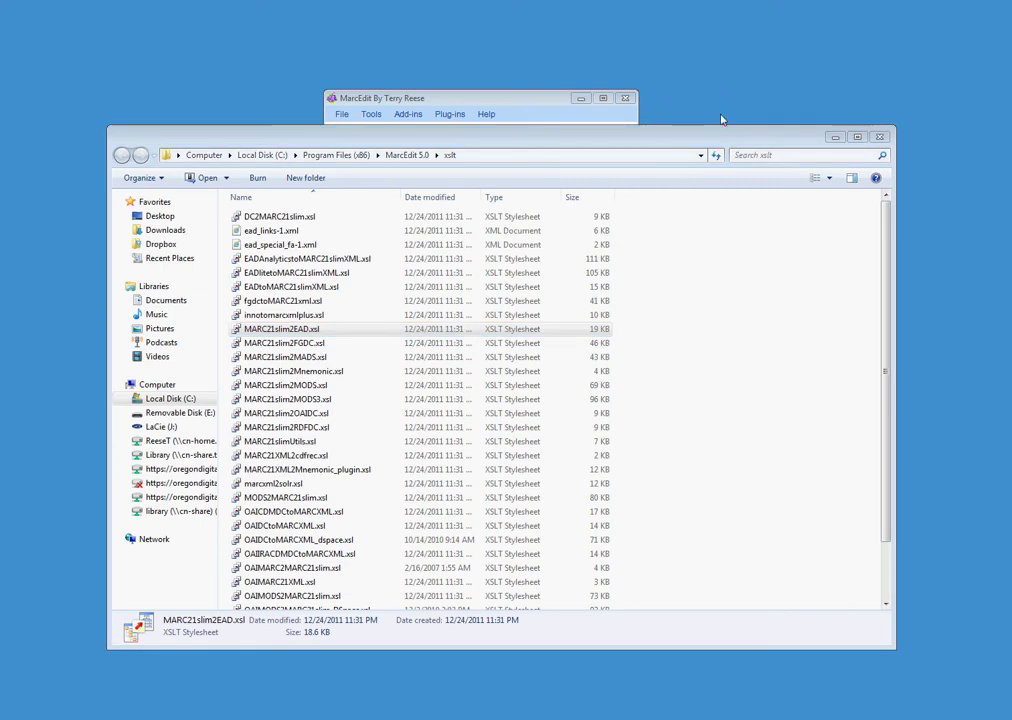
Copy the desktop MARC21slim2EAD_OHS.xsl and bring up the xslt folder's context menu
drag(785, 145, 764, 393)
right_click(576, 366)
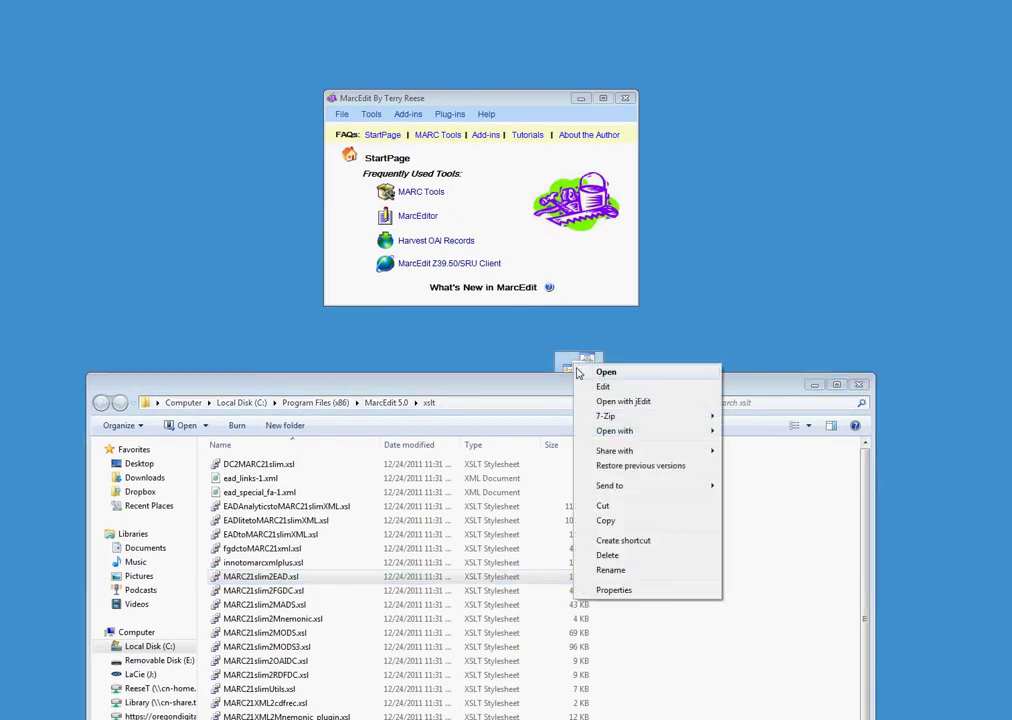
click(606, 521)
drag(566, 389, 616, 86)
right_click(704, 325)
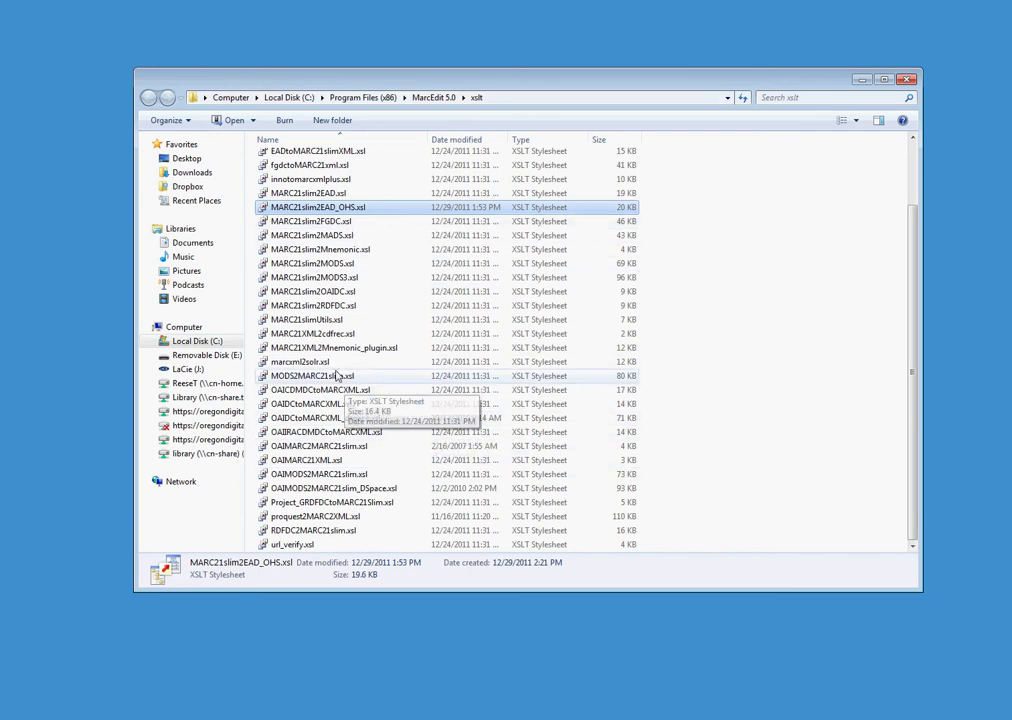
Keep the pasted MARC21slim2EAD_OHS.xsl's name unchanged and close the xslt folder window
click(325, 208)
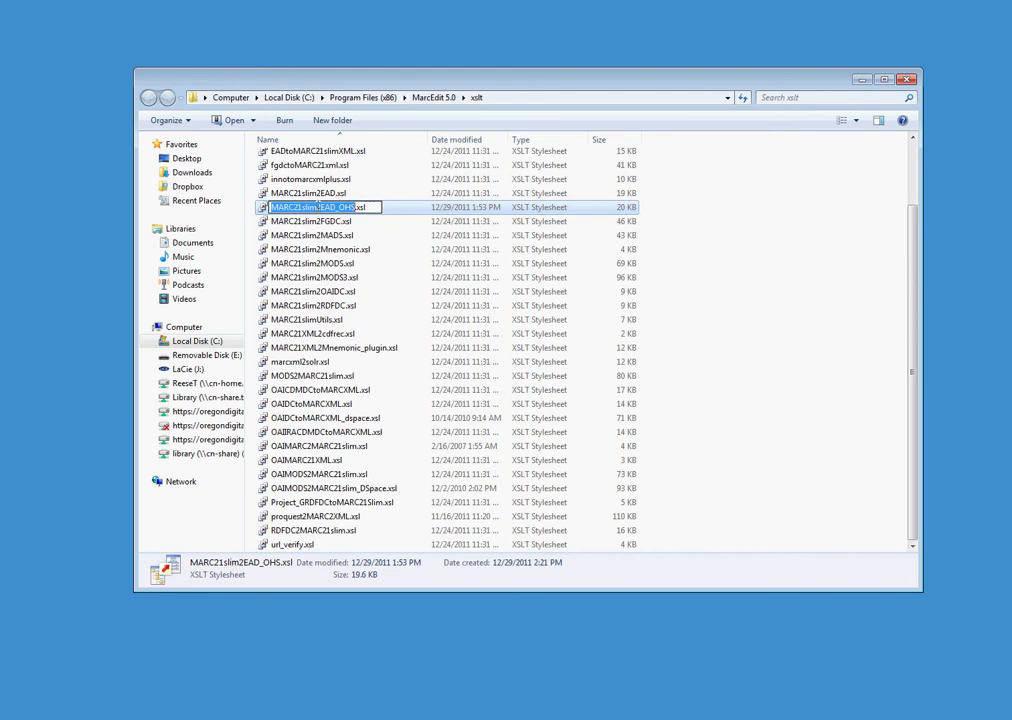
key(Return)
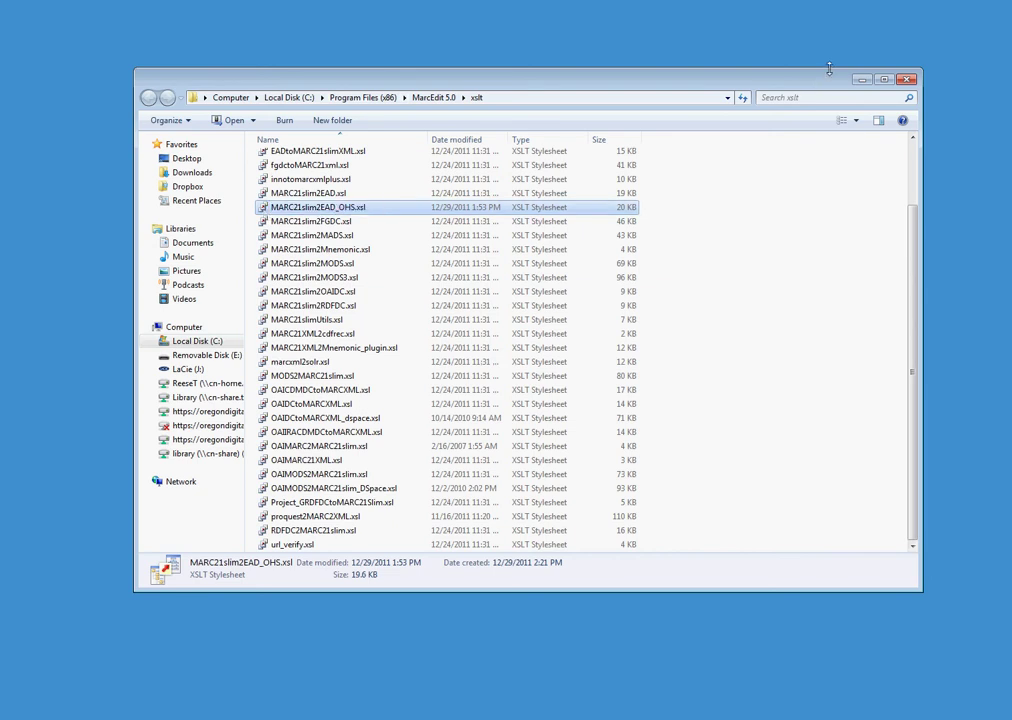
click(864, 83)
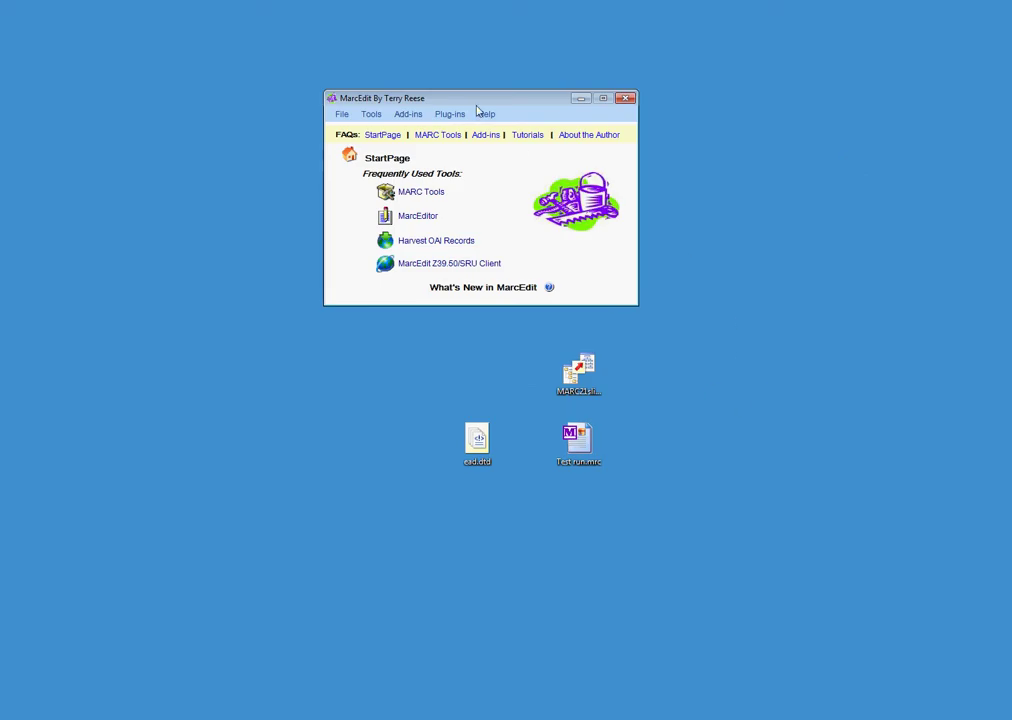
In MARC Tools' XML Function List editor, add a new function named MARC=>EAD (OHS)
drag(477, 104, 504, 131)
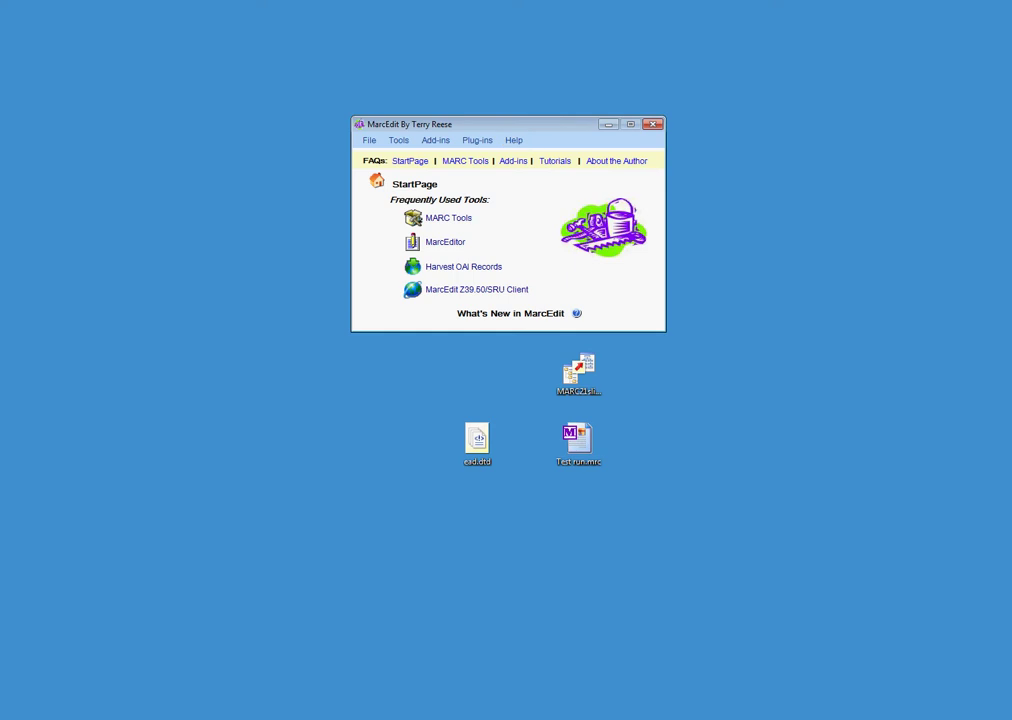
click(457, 227)
click(243, 77)
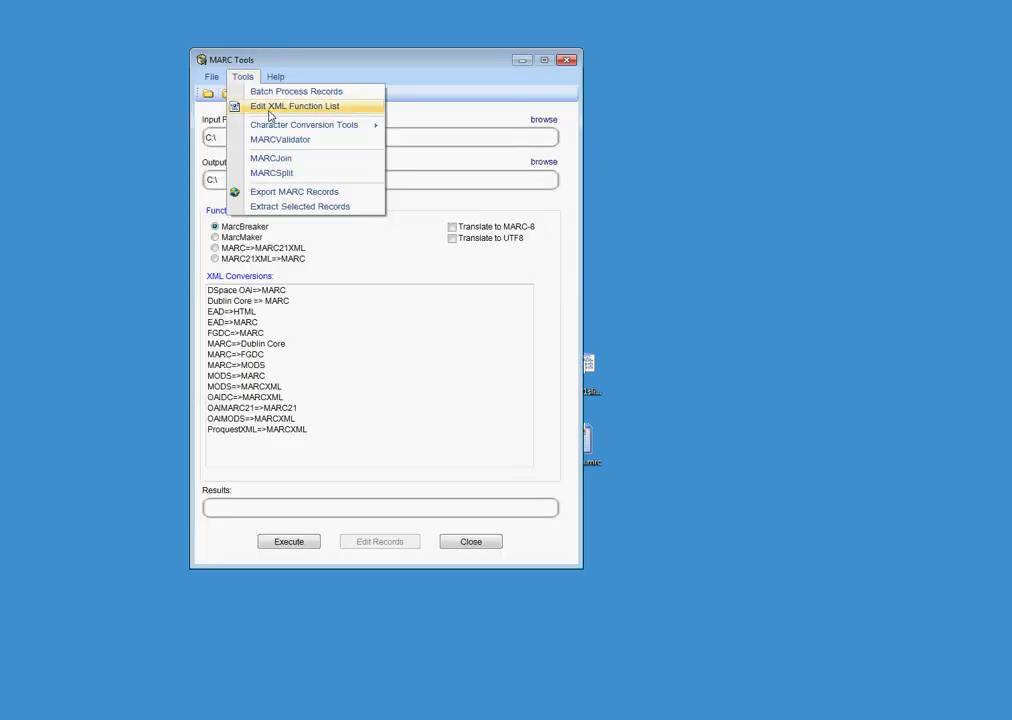
click(269, 115)
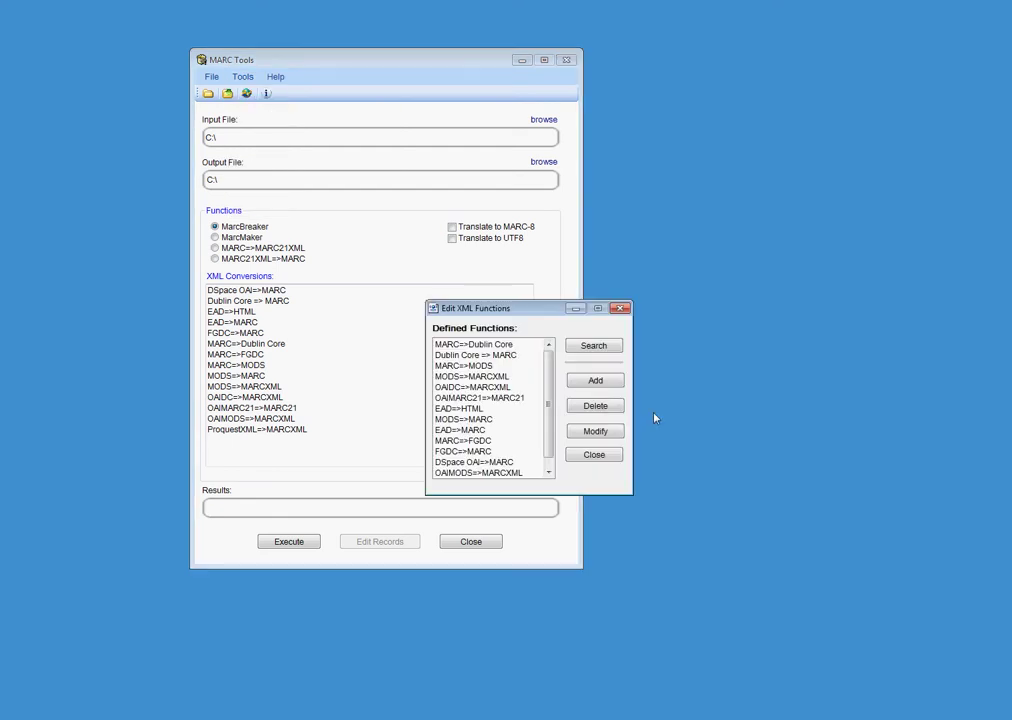
click(595, 384)
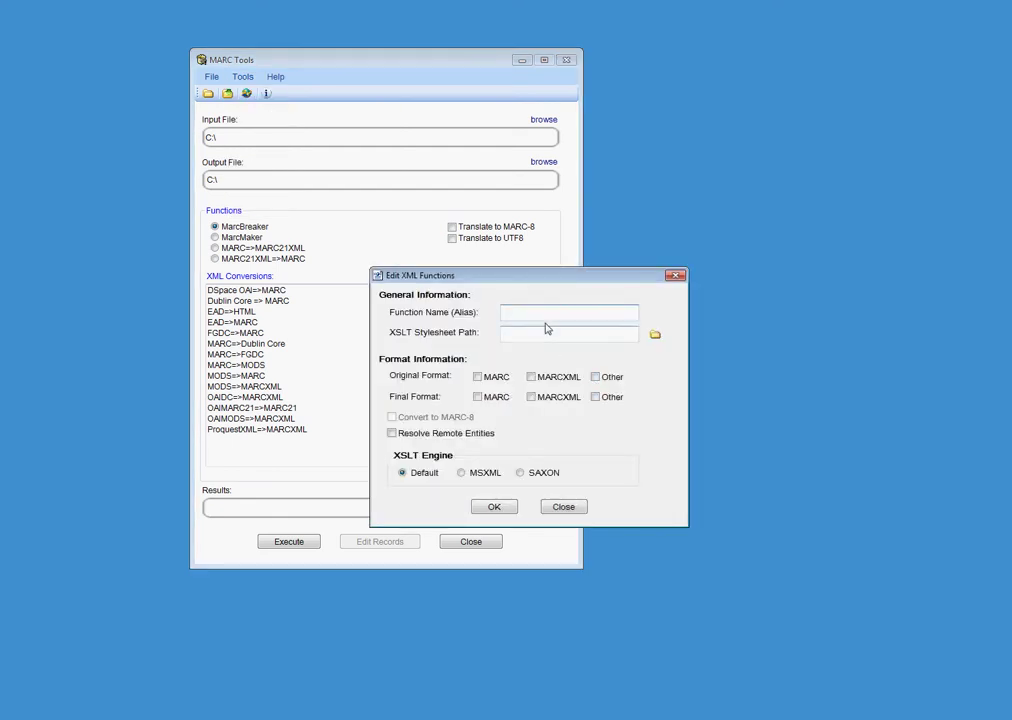
text(MARC=>EAD (OHS)
Choose MARC21slim2EAD_OHS.xsl from C:\Program Files (x86)\MarcEdit 5.0\xslt as the stylesheet
click(655, 338)
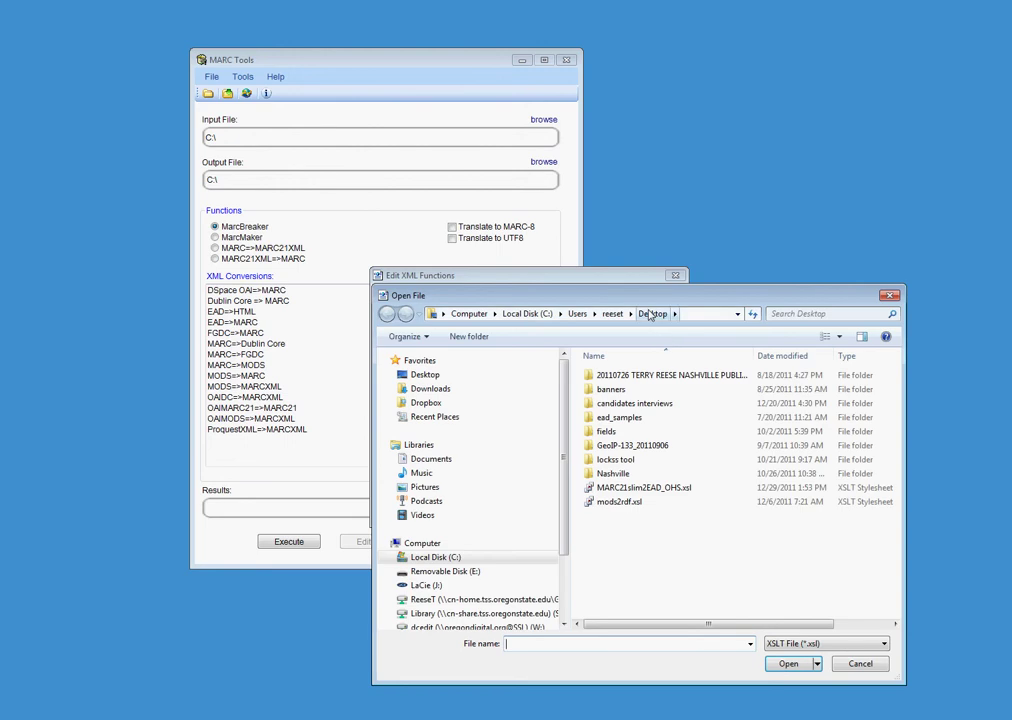
drag(705, 286, 559, 257)
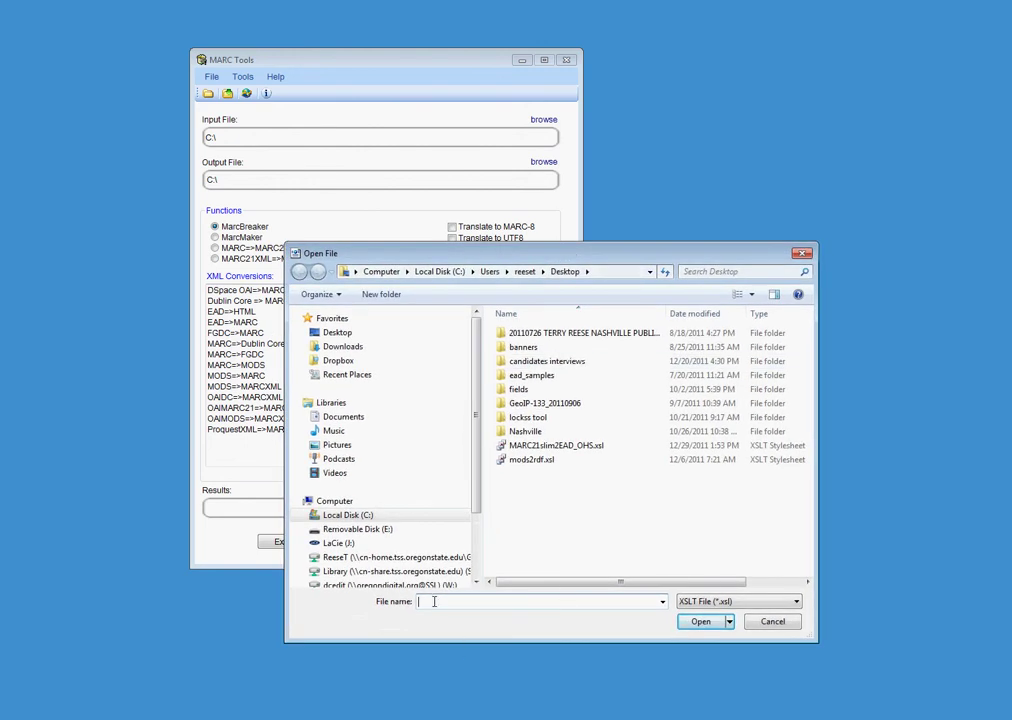
text(c:\program)
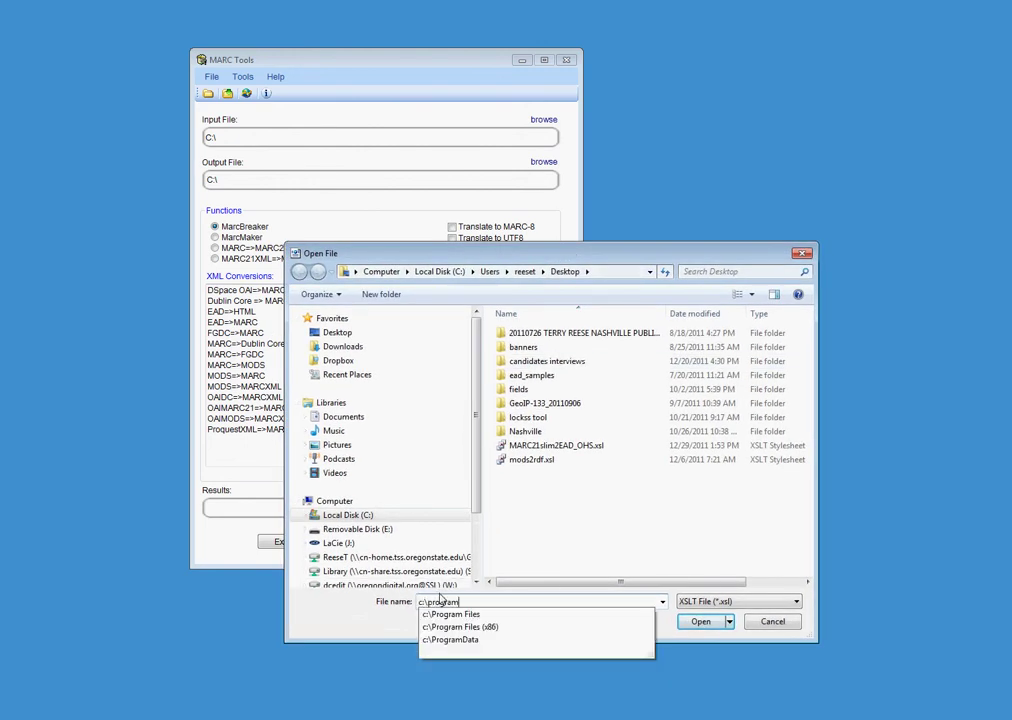
key(Down)
key(Down)
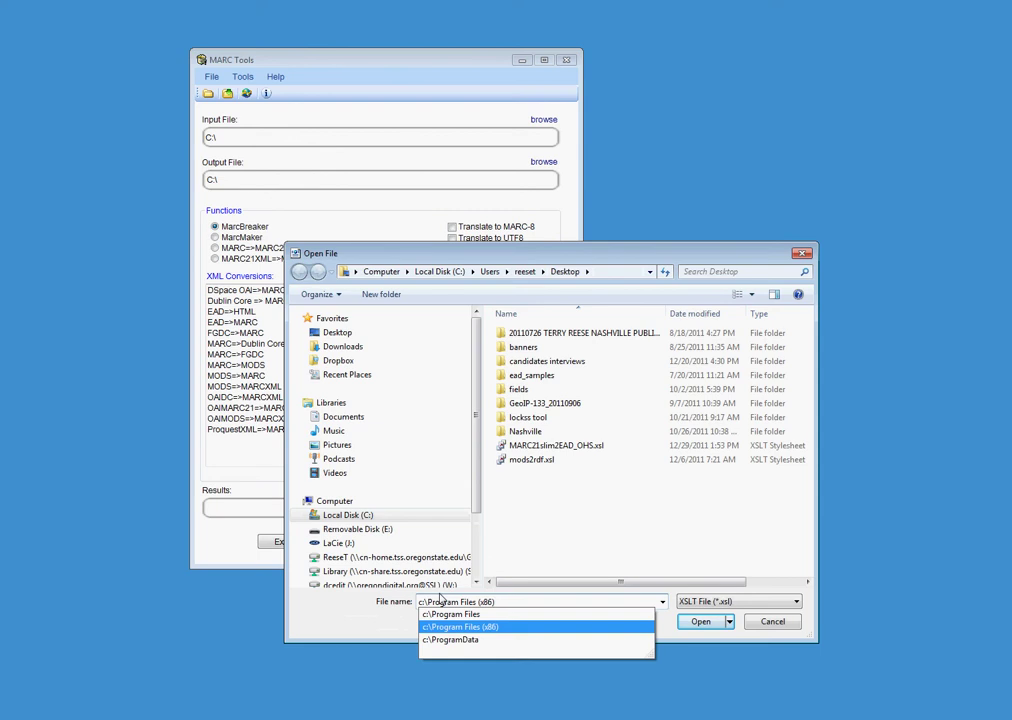
text(\mar)
key(Down)
text(\x)
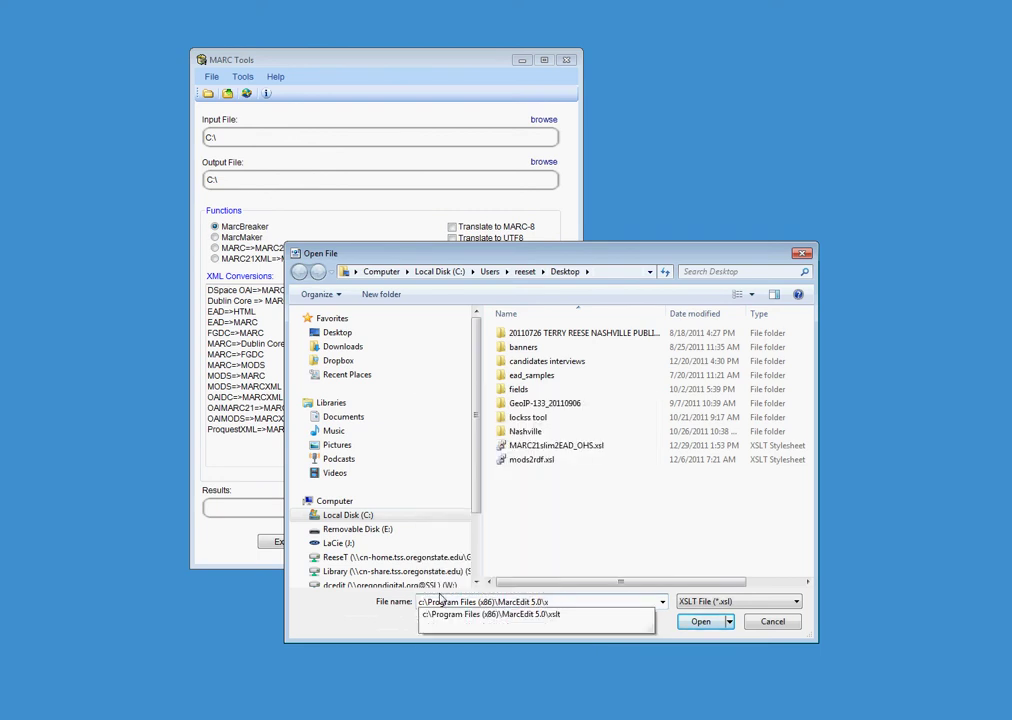
key(Down)
key(Return)
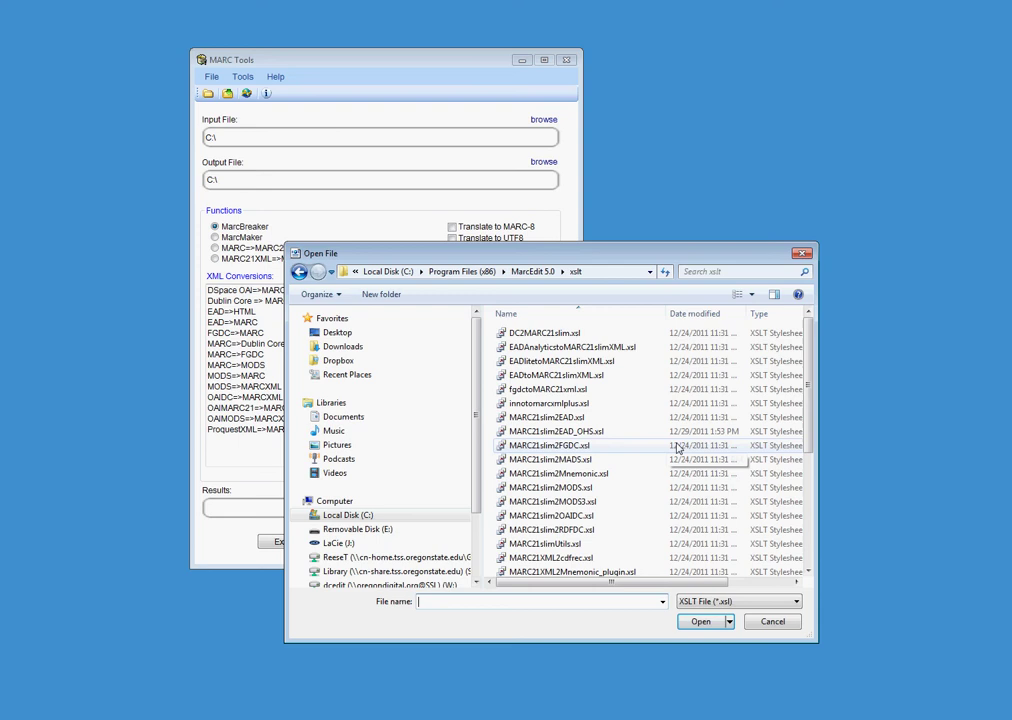
click(590, 431)
click(701, 622)
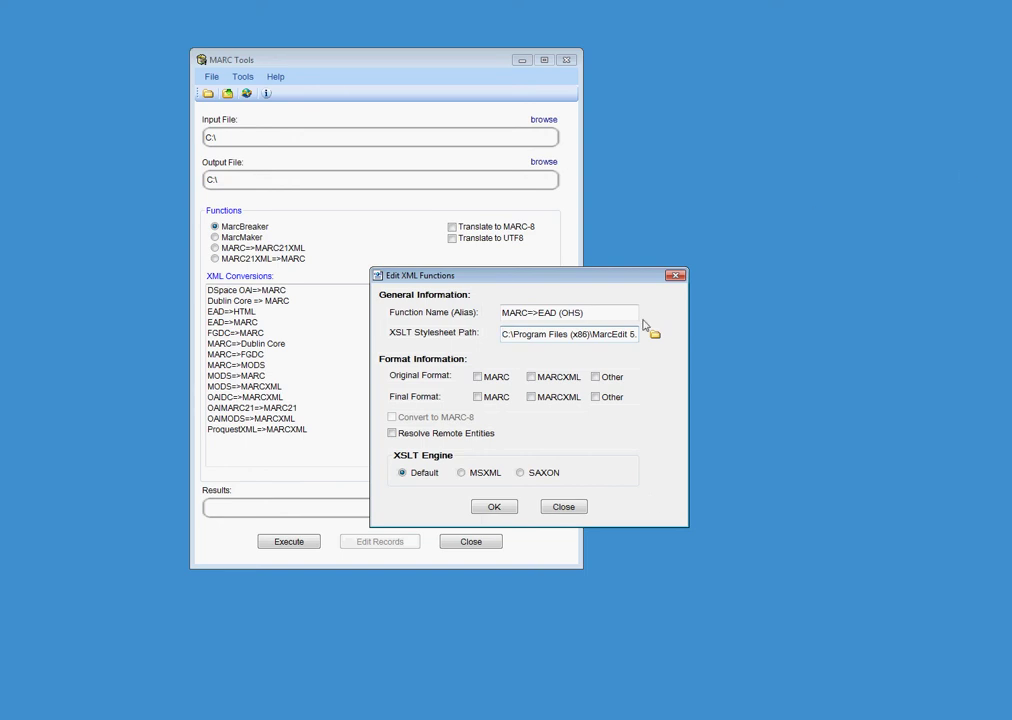
Set original format MARC and final format Other, and save the function
click(478, 378)
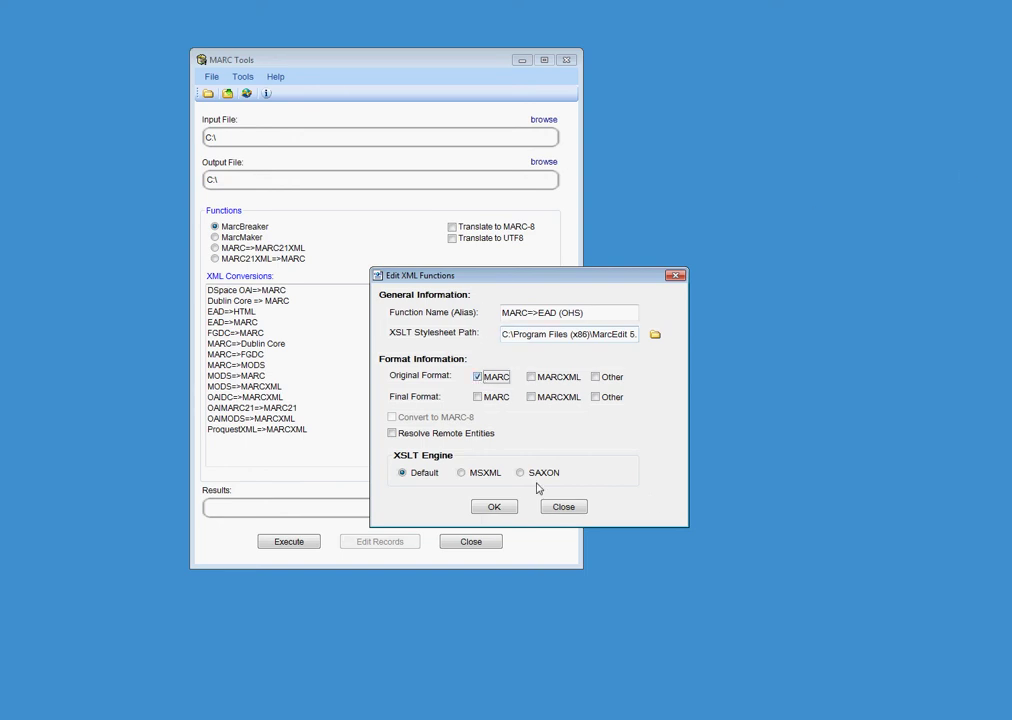
click(600, 399)
click(496, 508)
Verify MARC=>EAD (OHS) is listed, select it as the conversion, and close MARC Tools
drag(549, 360, 547, 418)
click(472, 473)
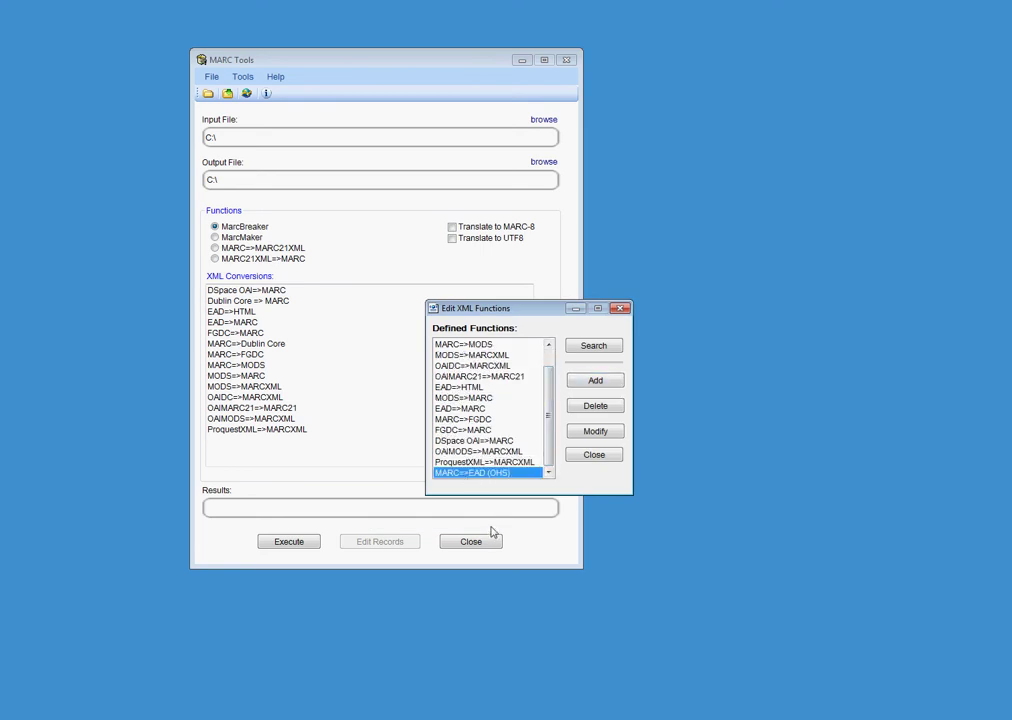
click(593, 456)
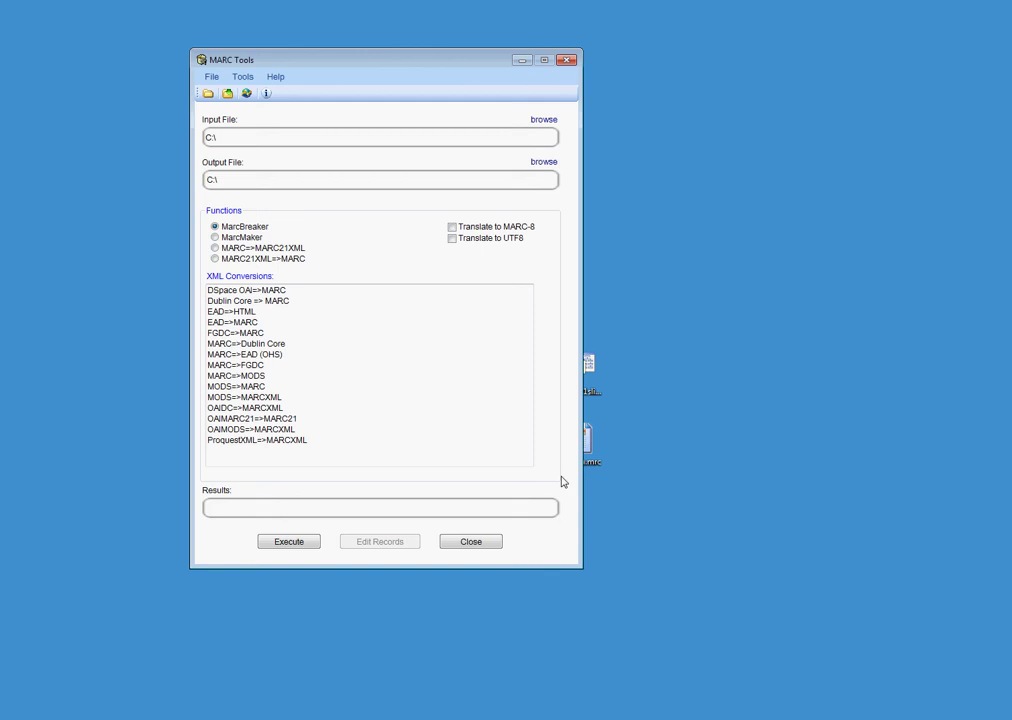
click(251, 355)
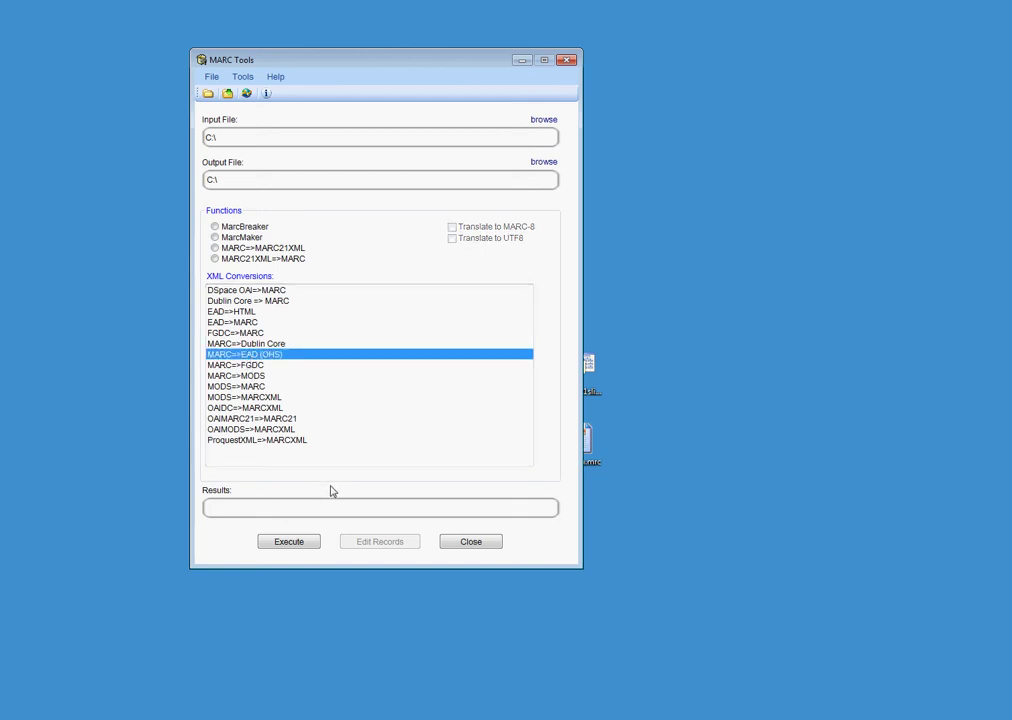
click(472, 542)
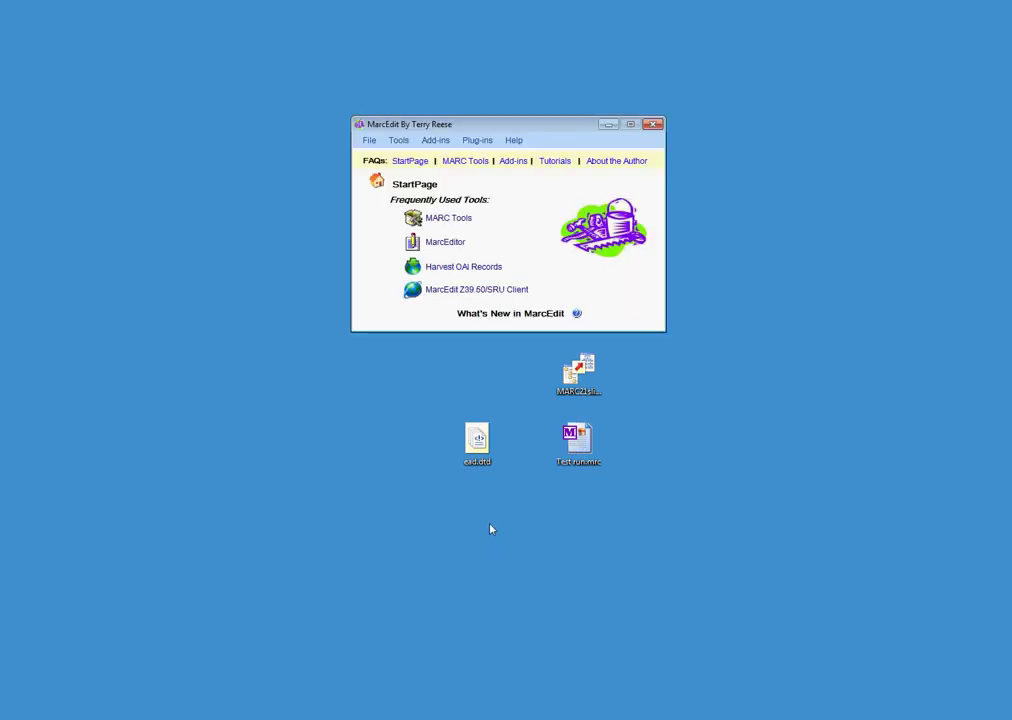
Open the MARCSplit utility with Test run.mrc as the source file
click(578, 440)
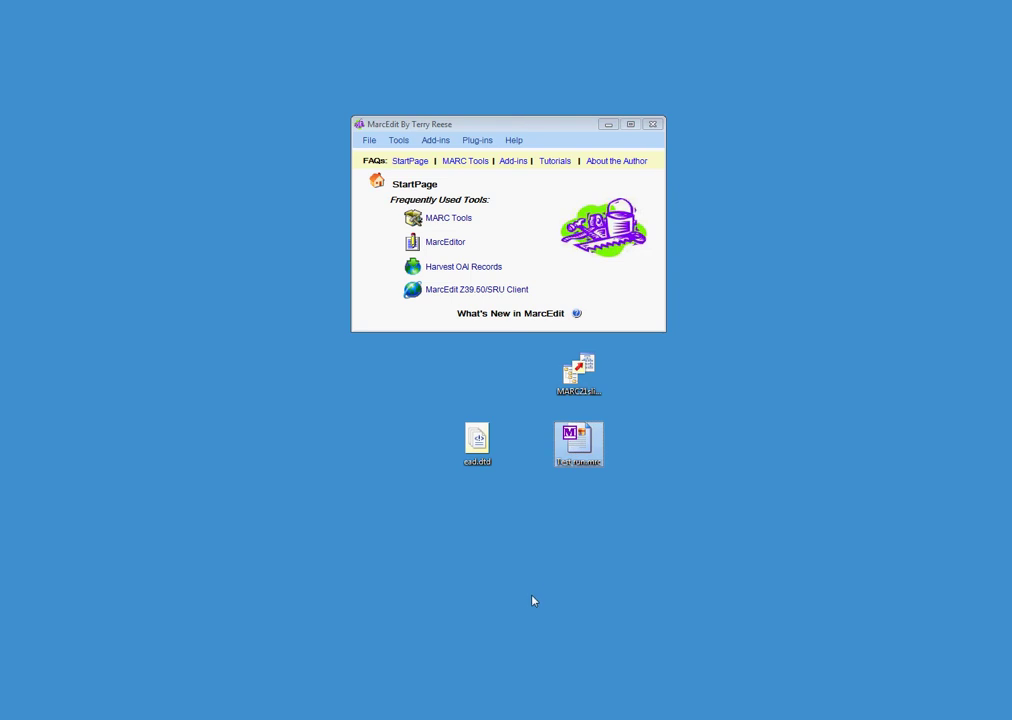
click(397, 143)
click(397, 142)
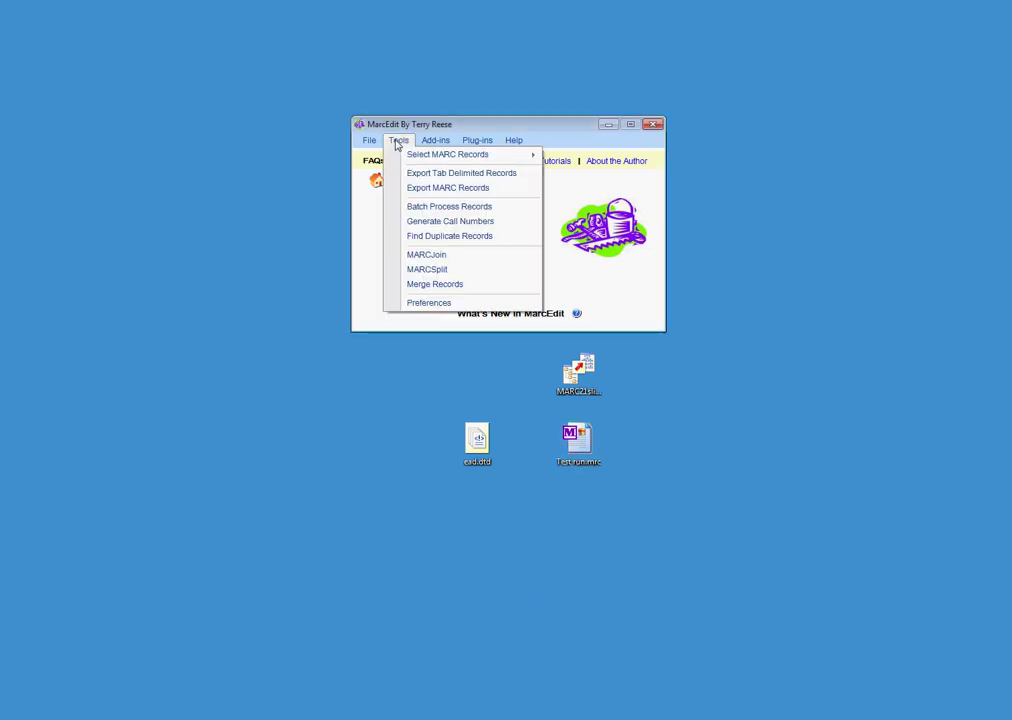
click(449, 271)
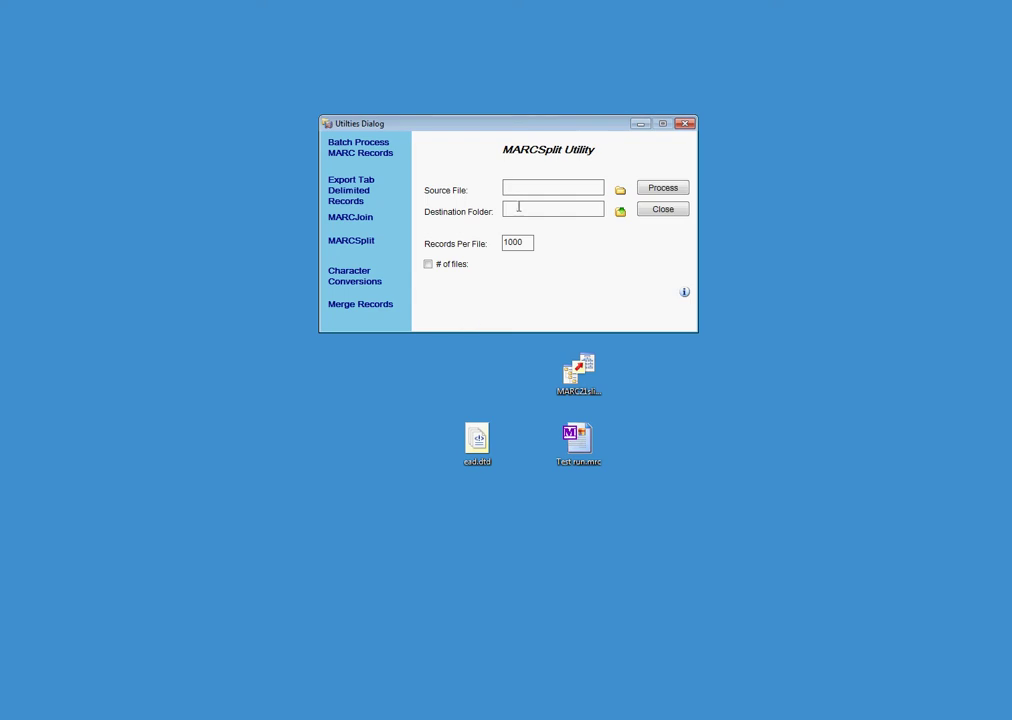
drag(497, 127, 492, 200)
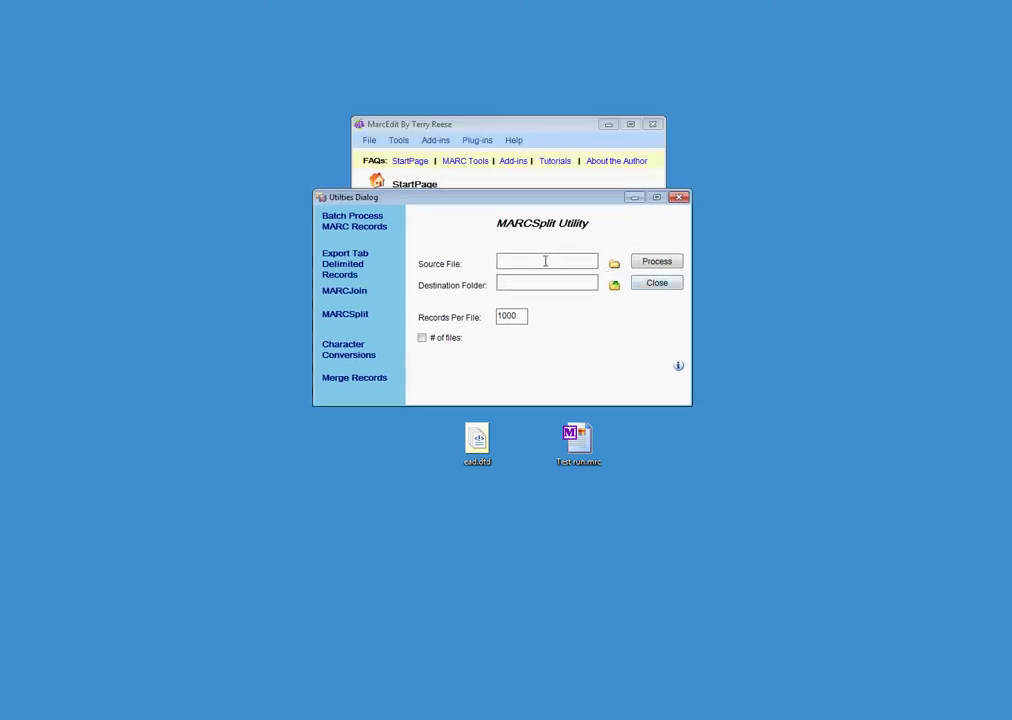
click(613, 263)
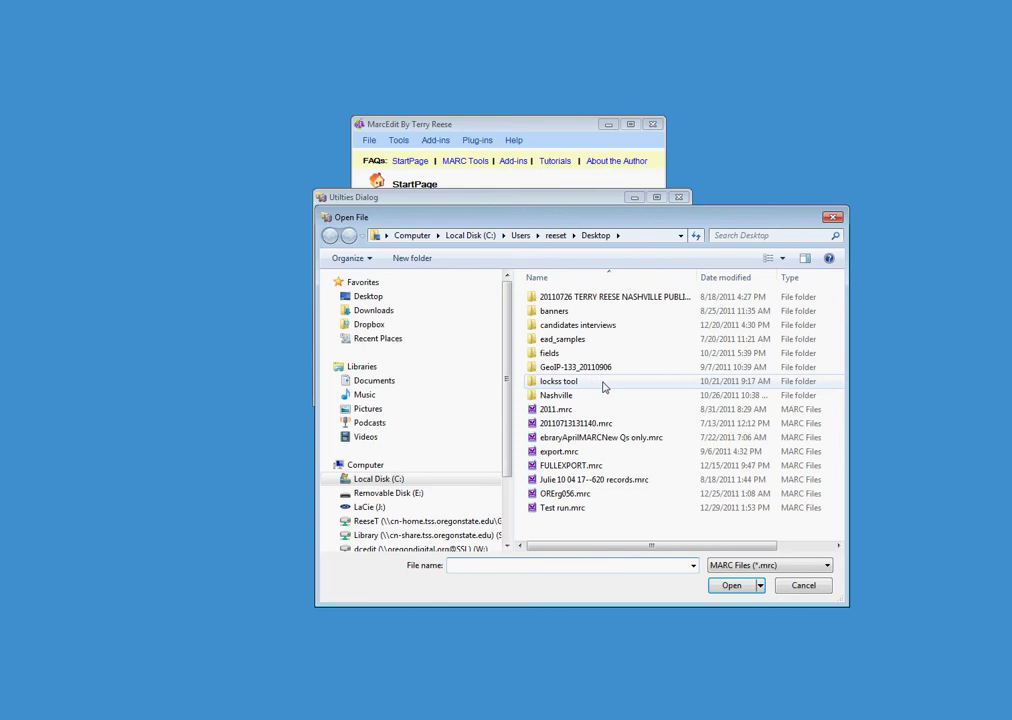
double_click(572, 508)
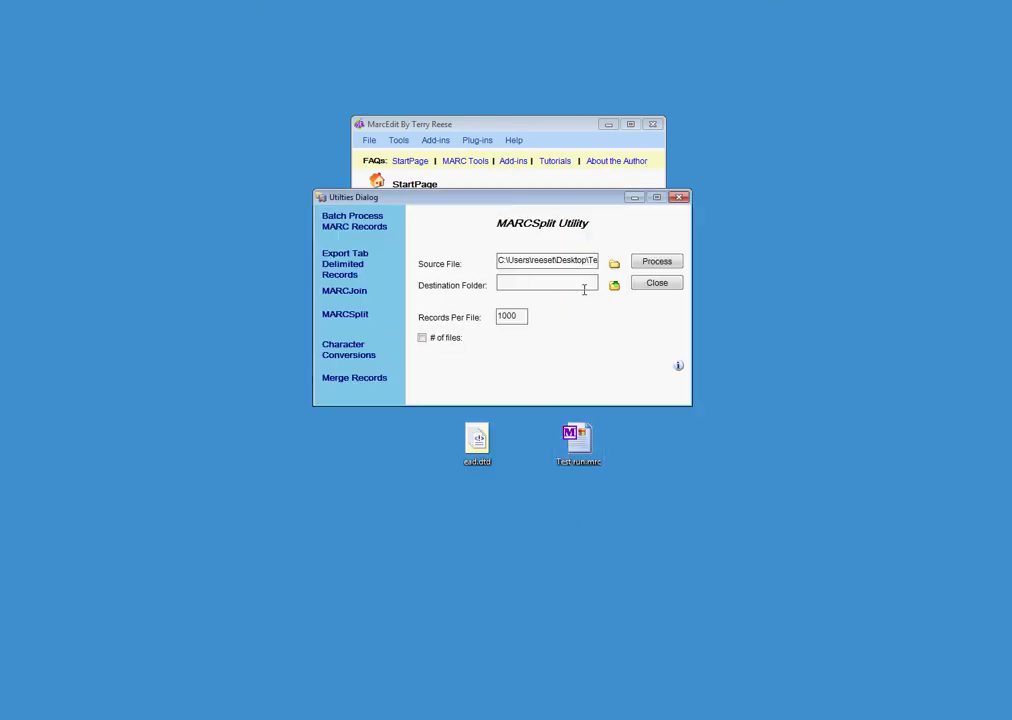
Create a new Desktop folder named ead_split and make it the split destination
click(614, 285)
click(442, 368)
scroll(640, 400, down, 1)
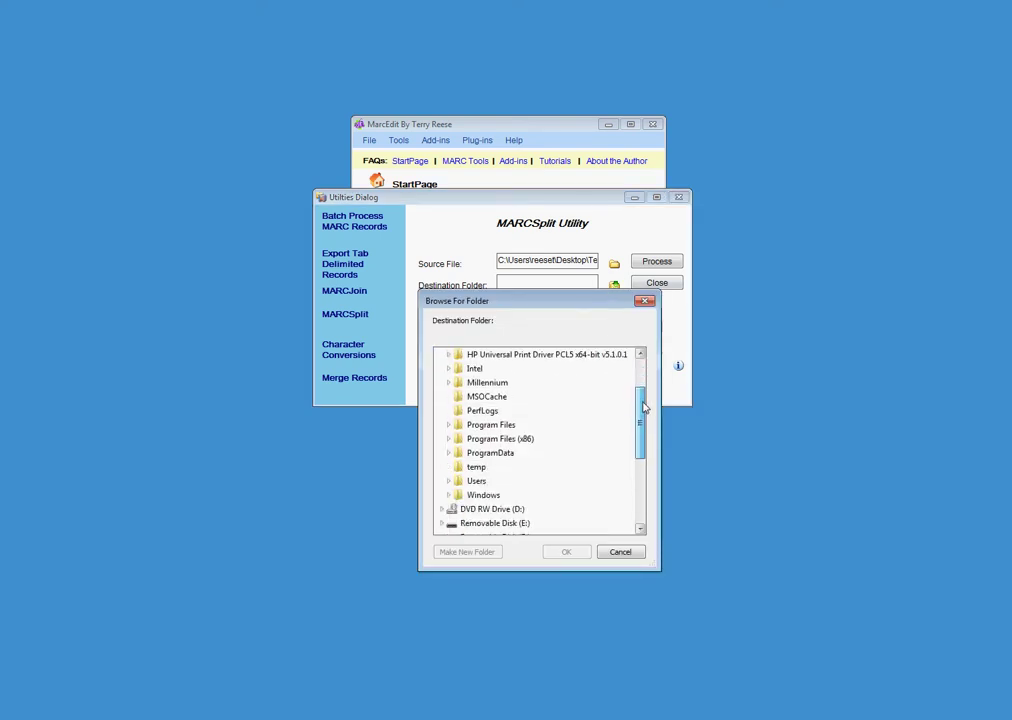
click(449, 481)
scroll(492, 444, down, 3)
click(455, 410)
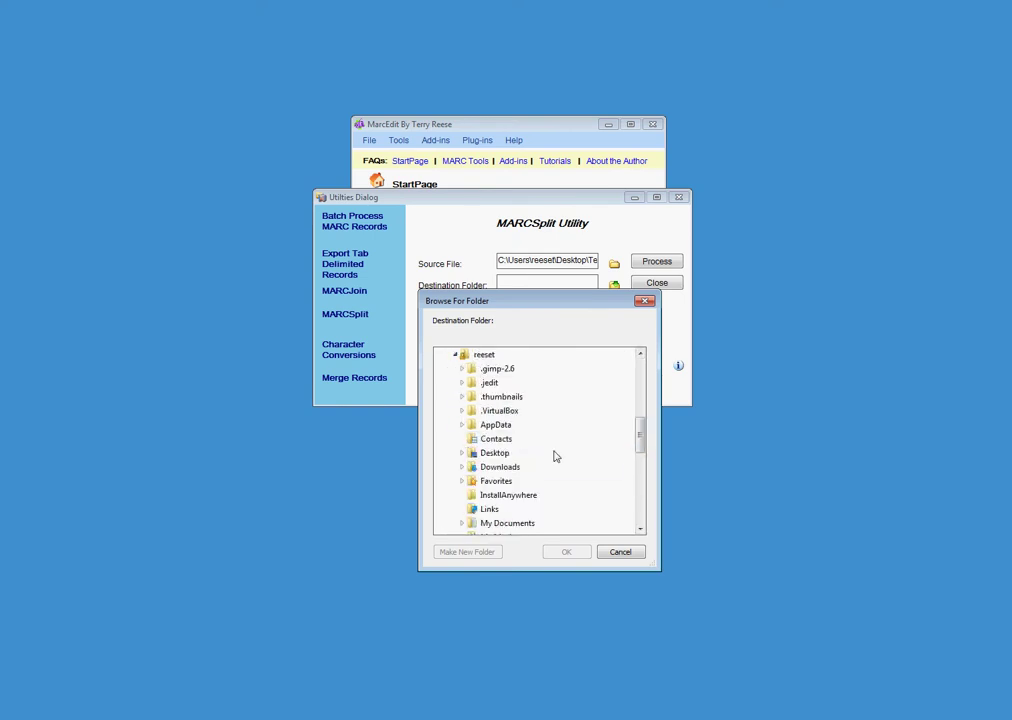
click(462, 453)
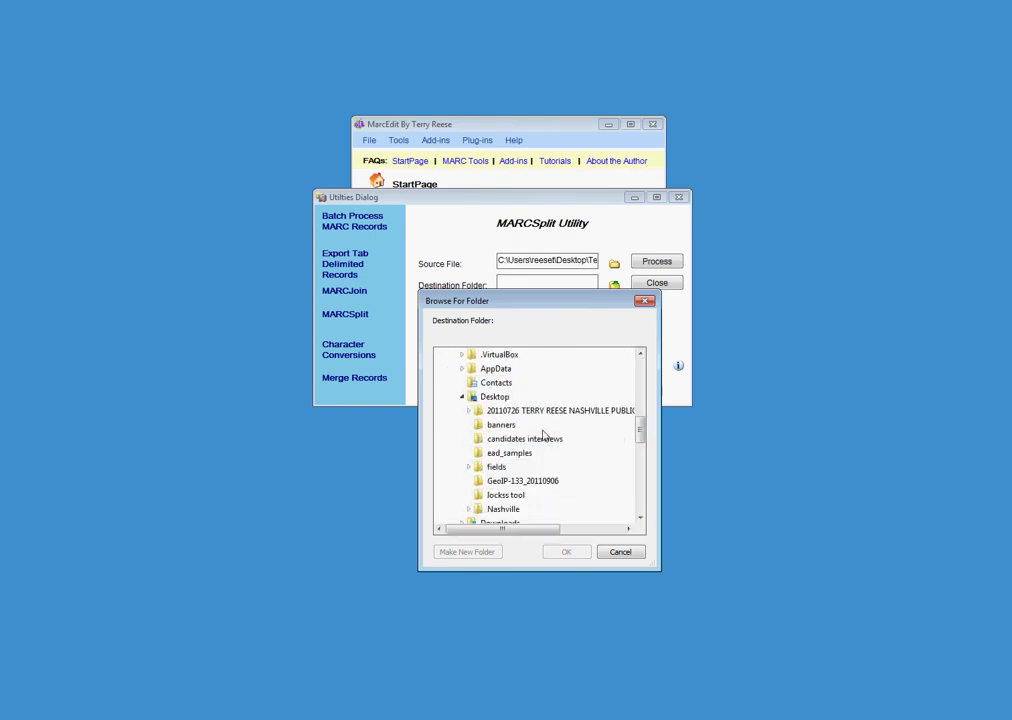
click(470, 551)
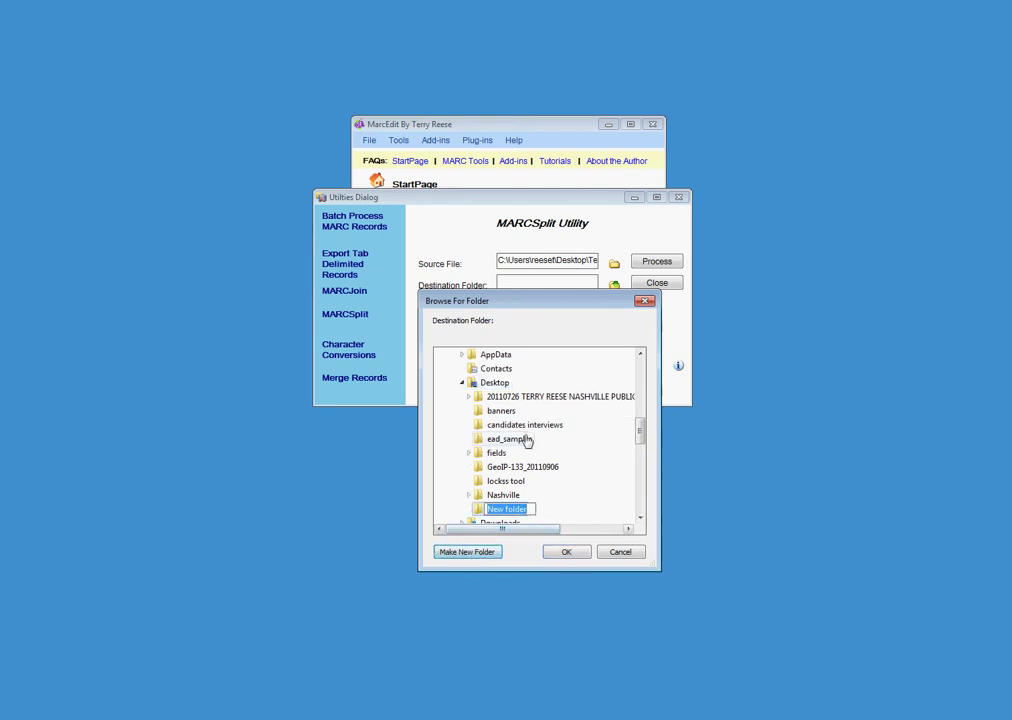
text(ead_split)
key(Return)
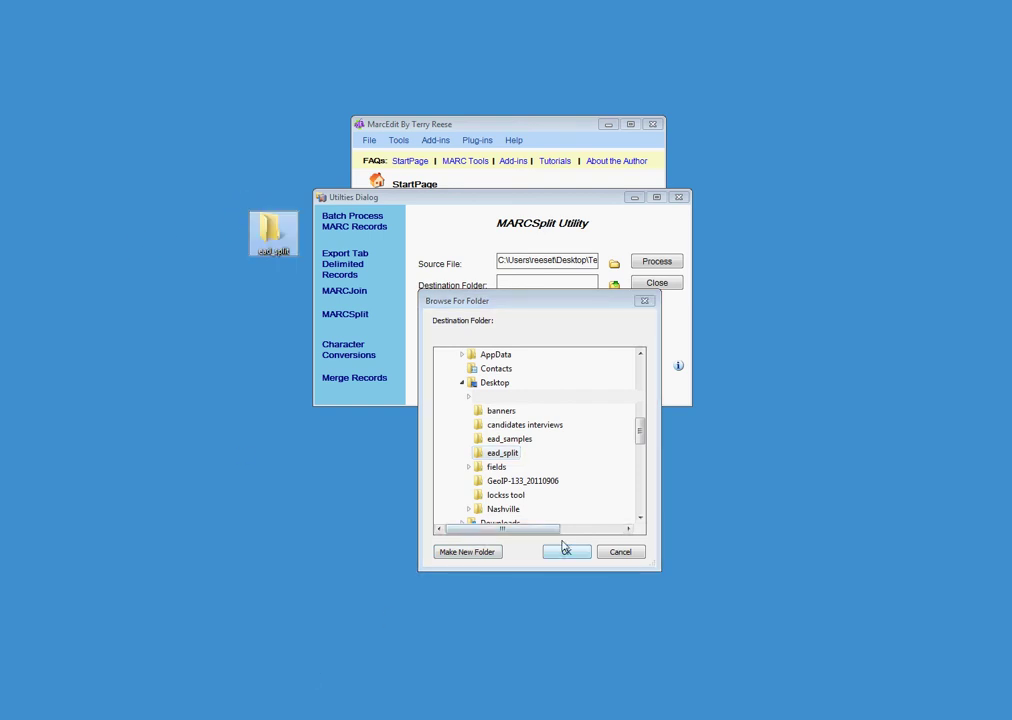
click(570, 551)
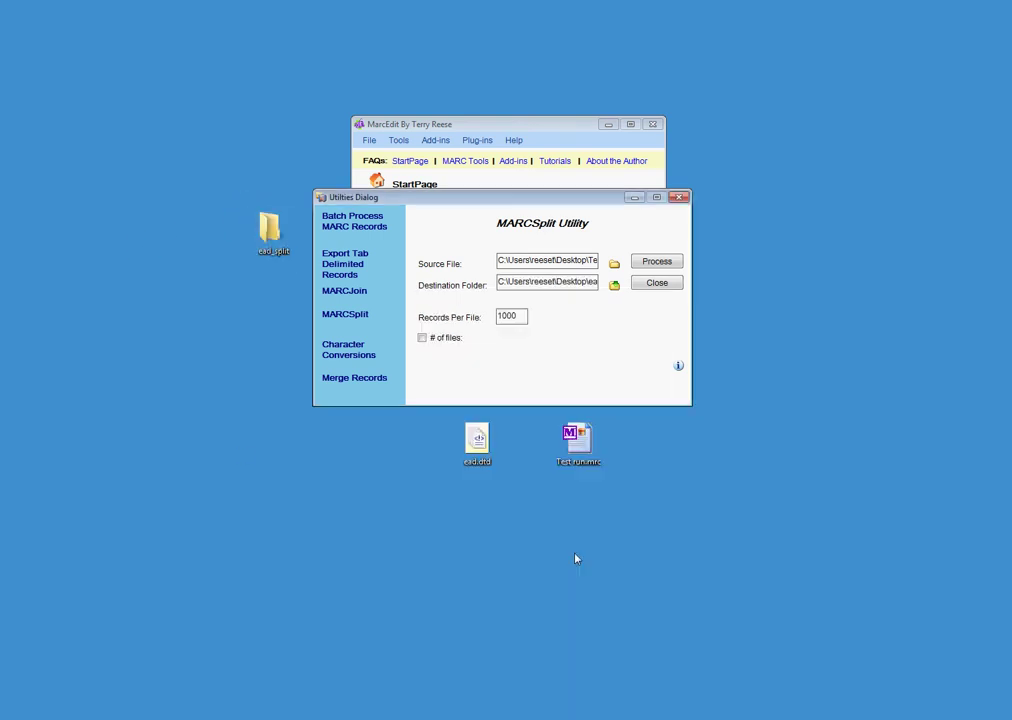
Check the destination path and change Records Per File from 1000 to 1
click(564, 284)
key(End)
drag(524, 318, 431, 319)
text(1)
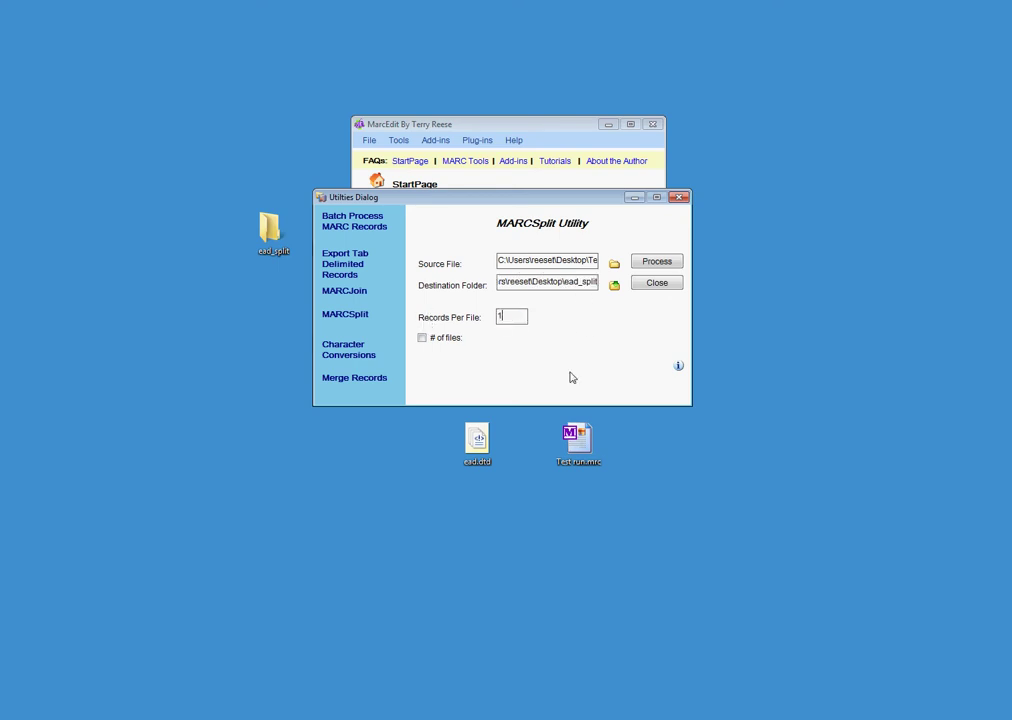
Split Test run.mrc into single-record files named by control field 001, producing 3 files
click(657, 260)
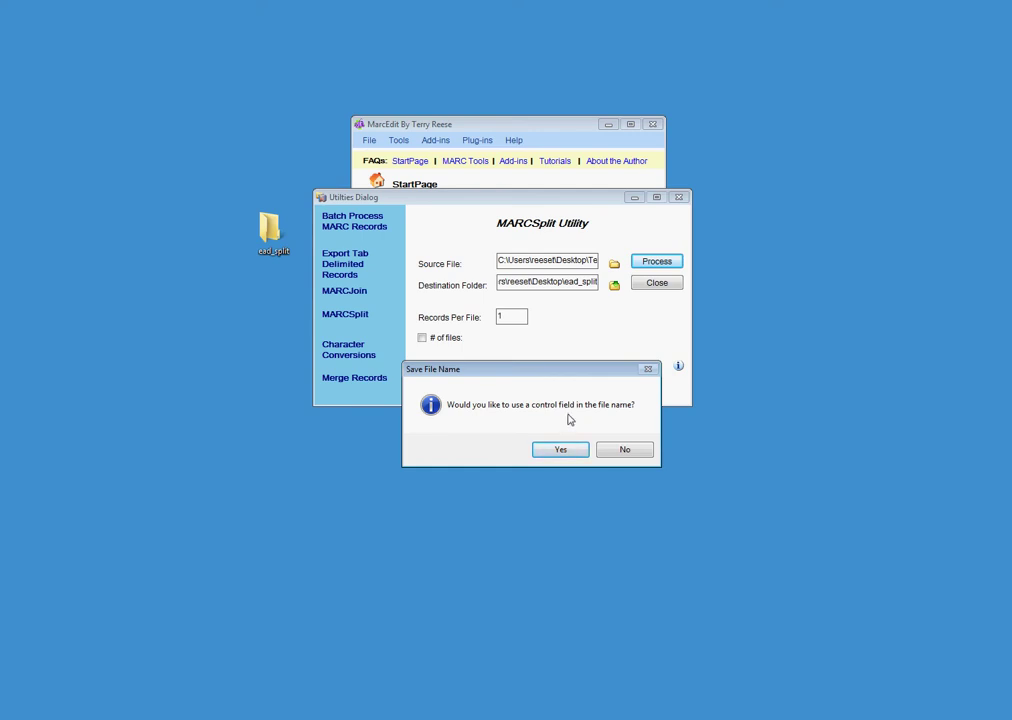
click(561, 450)
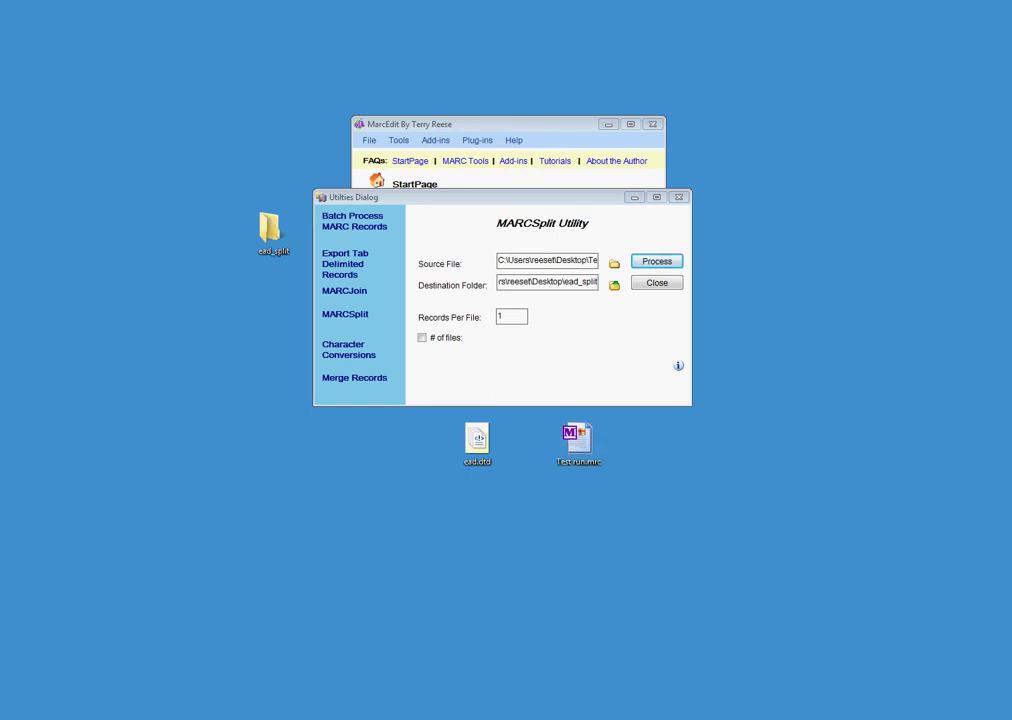
click(350, 361)
text(0)
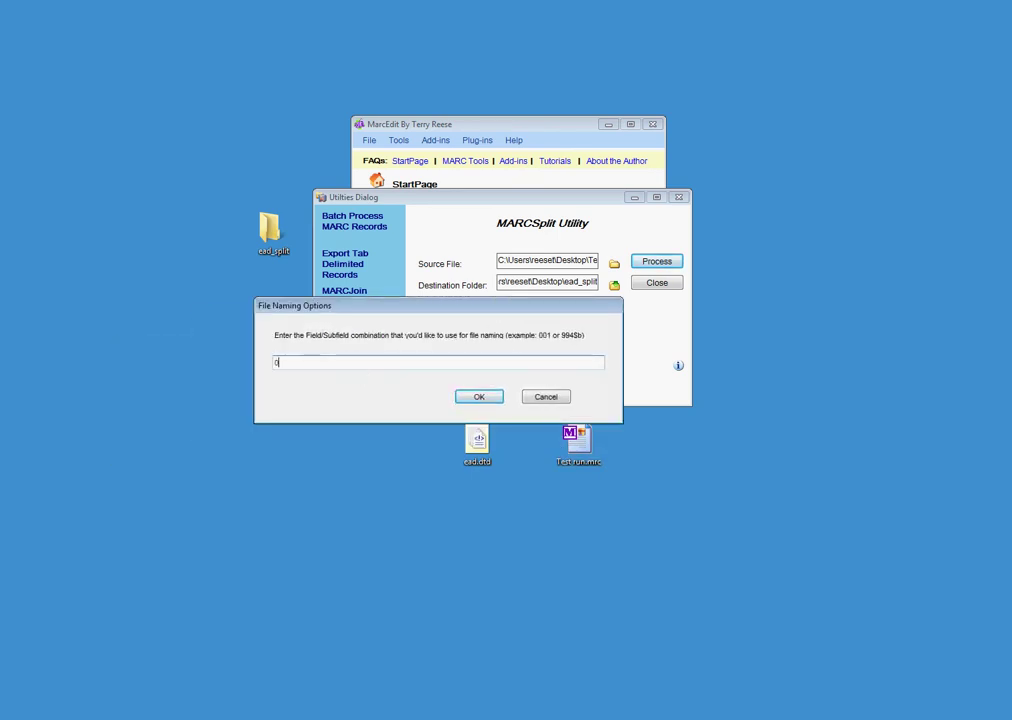
text(01)
click(478, 399)
click(272, 236)
Review the three 2 KB .mrc files in ead_split, minimize Explorer, and close MARCSplit
double_click(271, 241)
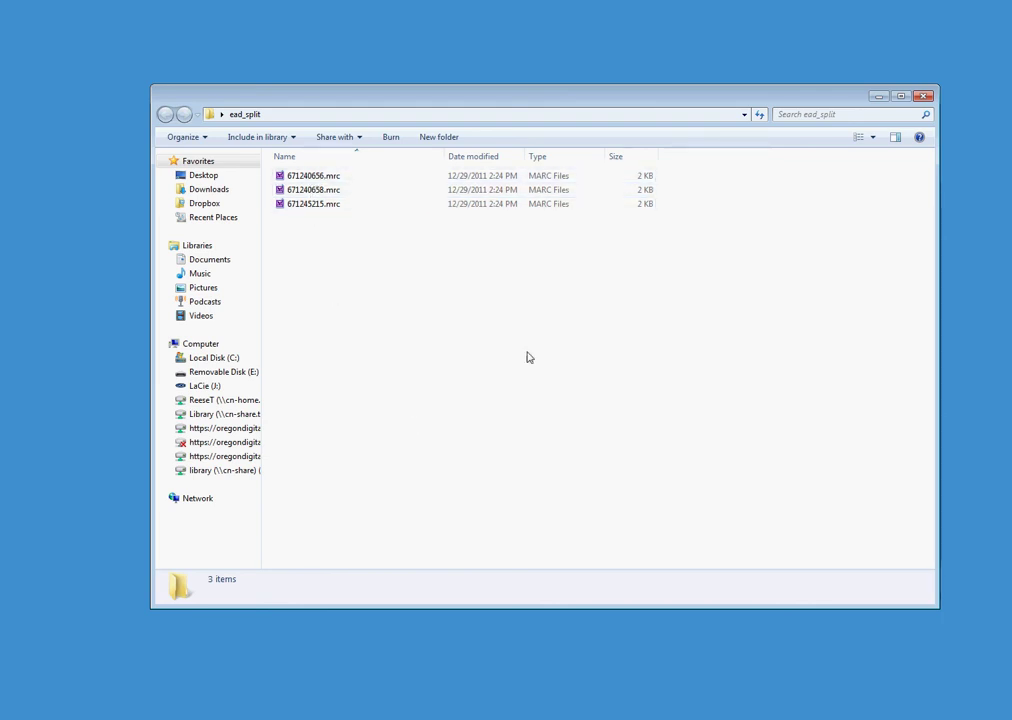
click(877, 97)
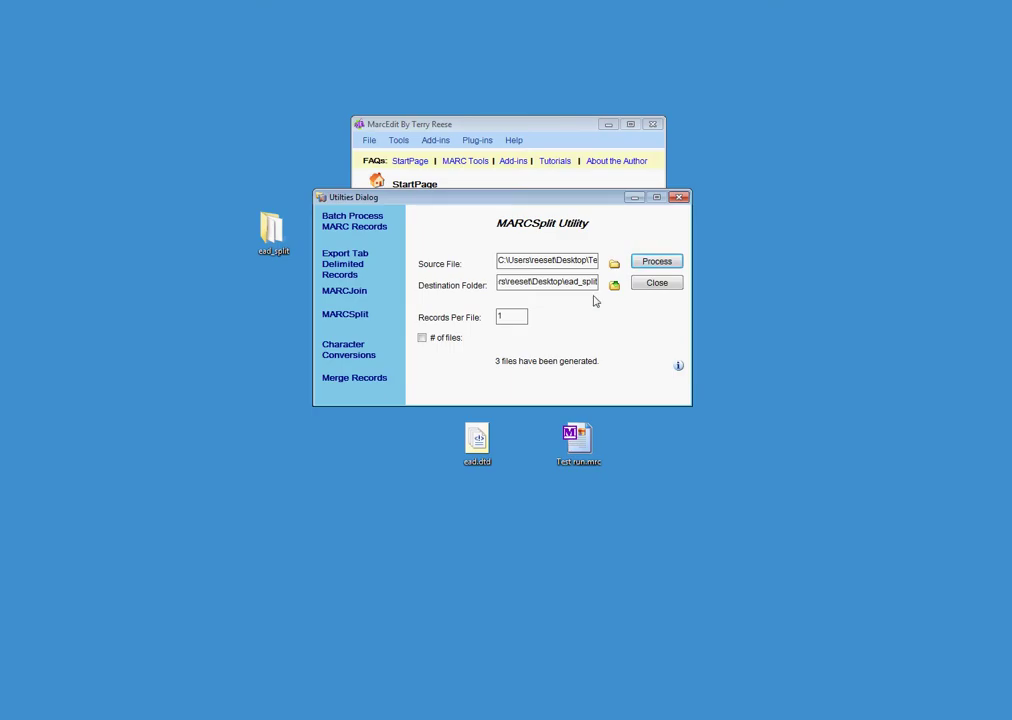
click(656, 286)
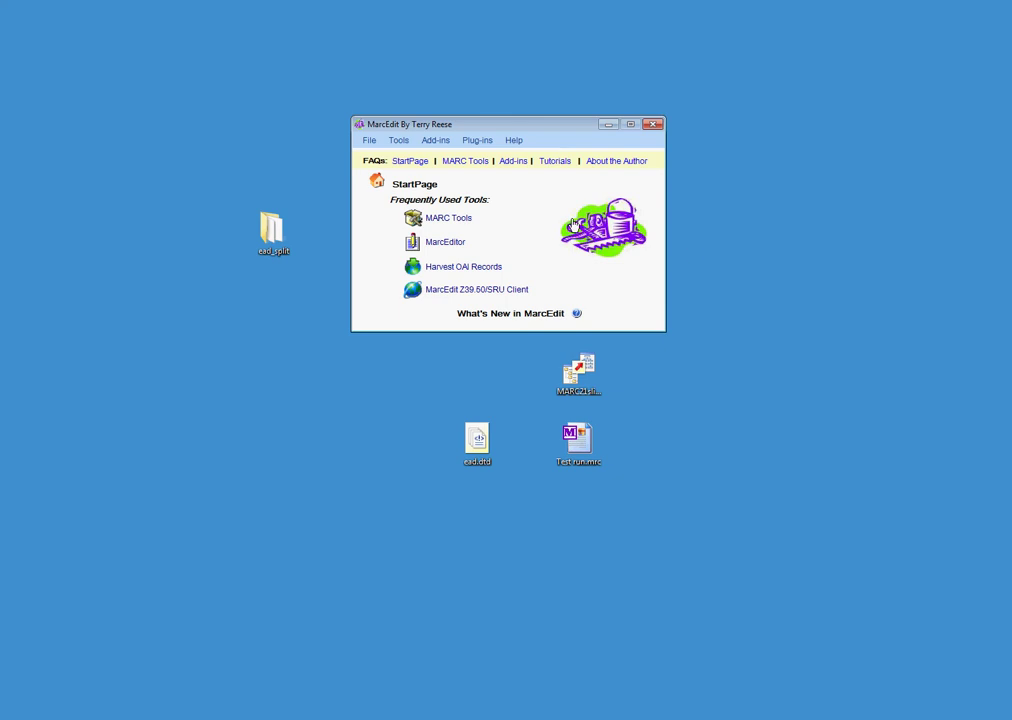
Open the Batch Process Records utility and start browsing Local Disk (C:) for a source directory
click(399, 141)
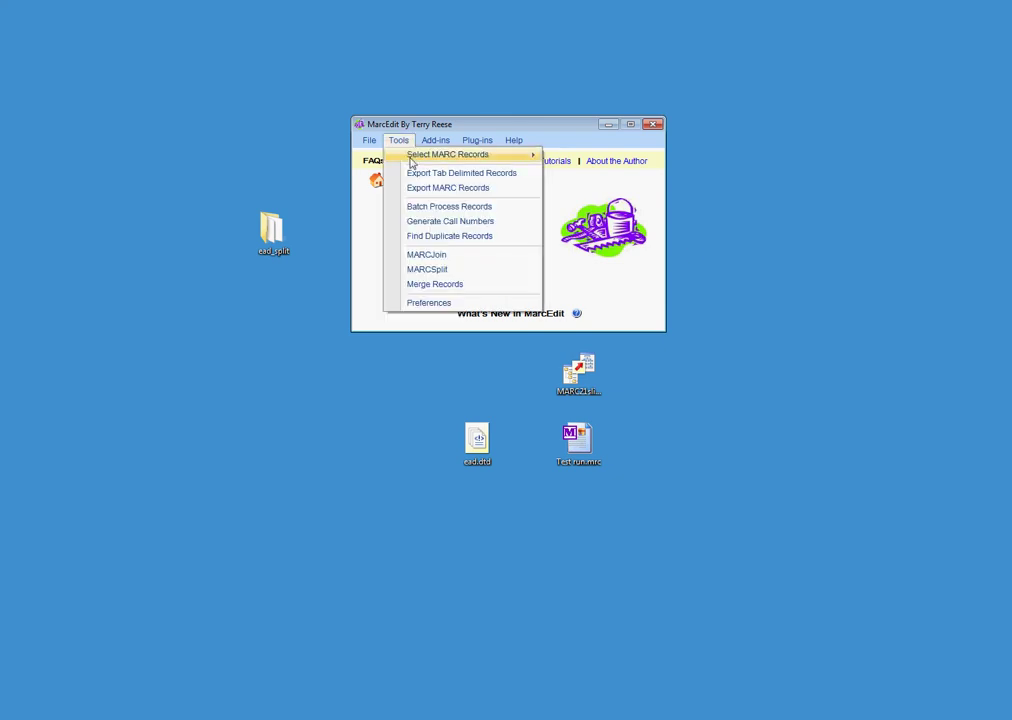
click(428, 210)
drag(538, 123, 530, 182)
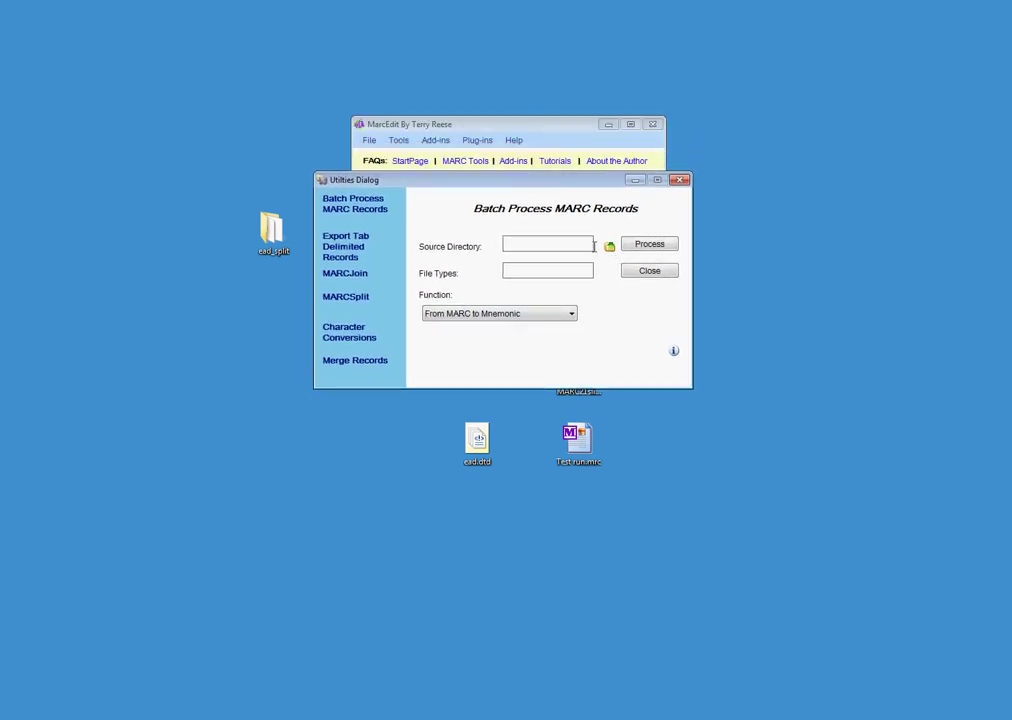
click(609, 245)
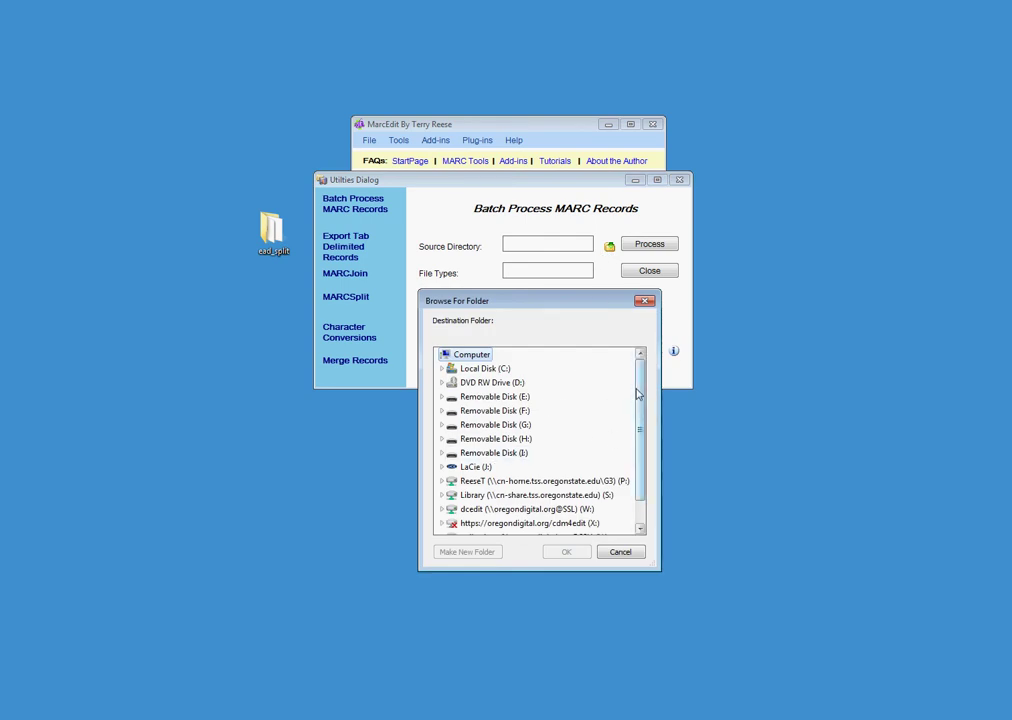
click(441, 368)
drag(646, 388, 648, 434)
Choose Desktop\ead_split as the source directory and enter mrc as the file type
click(448, 410)
click(455, 495)
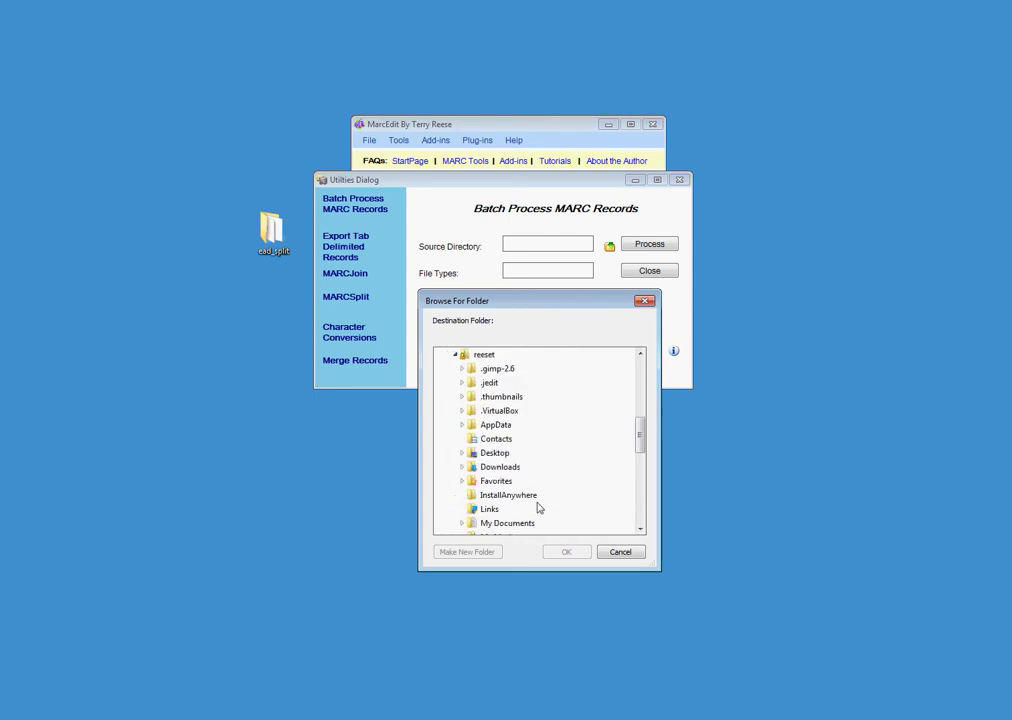
click(461, 453)
click(497, 452)
click(566, 551)
click(531, 273)
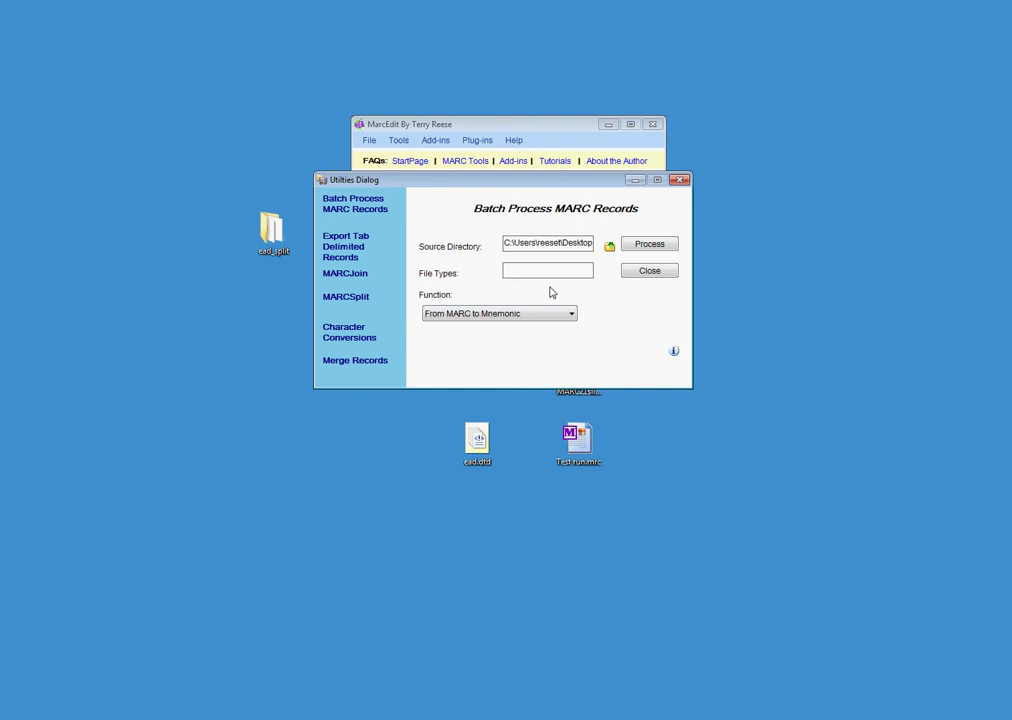
text(mrc)
Batch-convert the .mrc files with MARC=>EAD (OHS), acknowledge the result, and close the utility
click(569, 316)
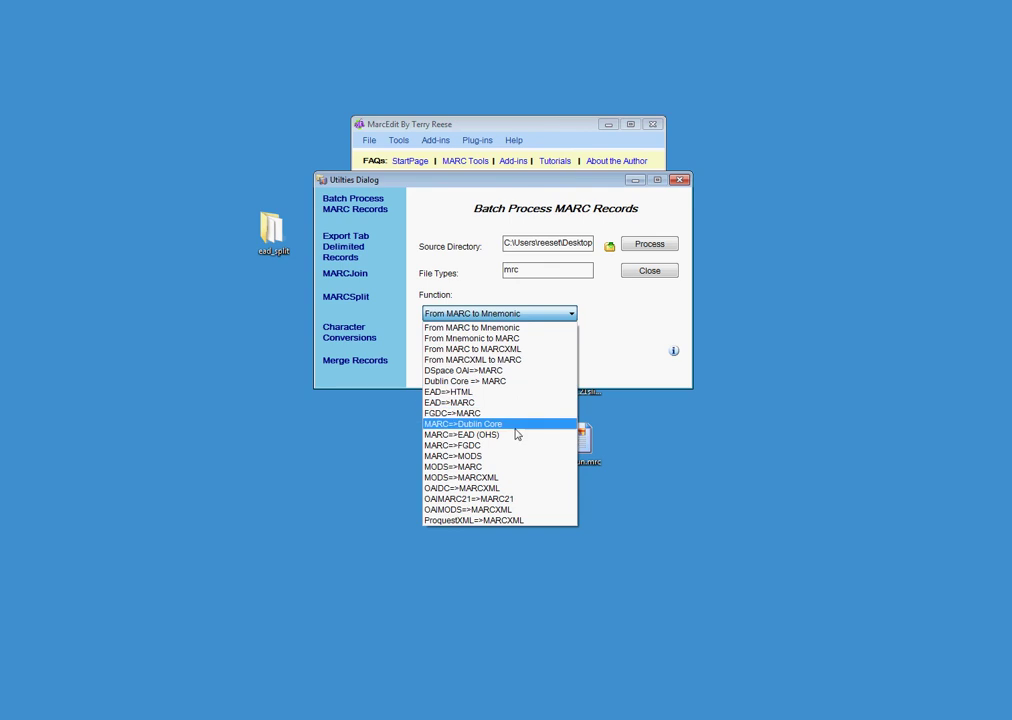
click(513, 437)
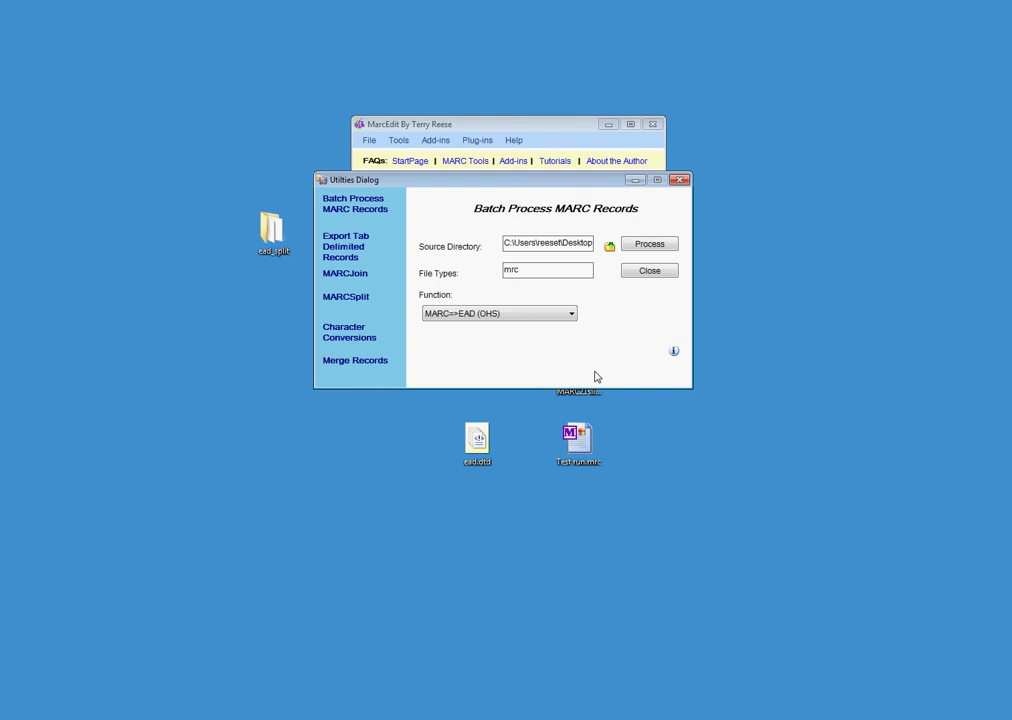
click(650, 244)
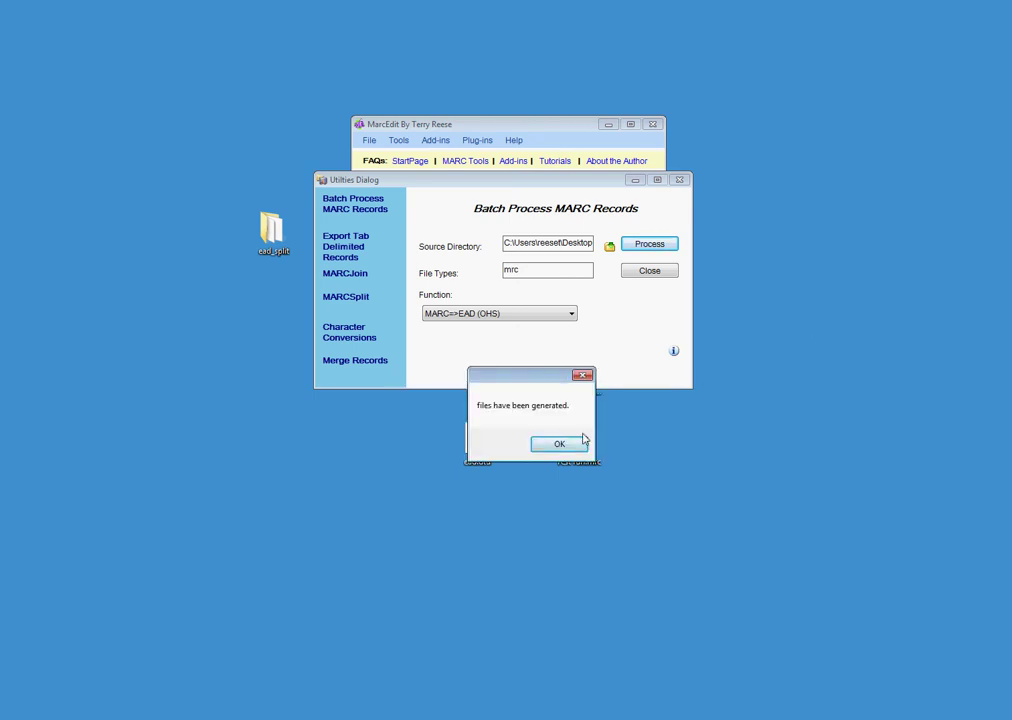
click(547, 446)
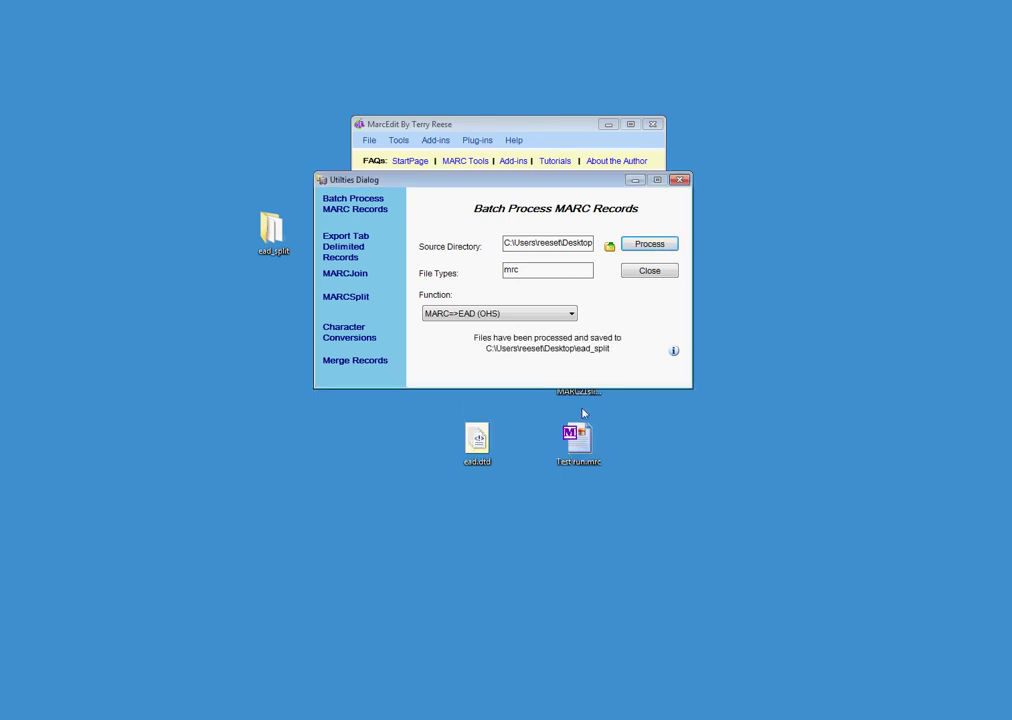
click(657, 274)
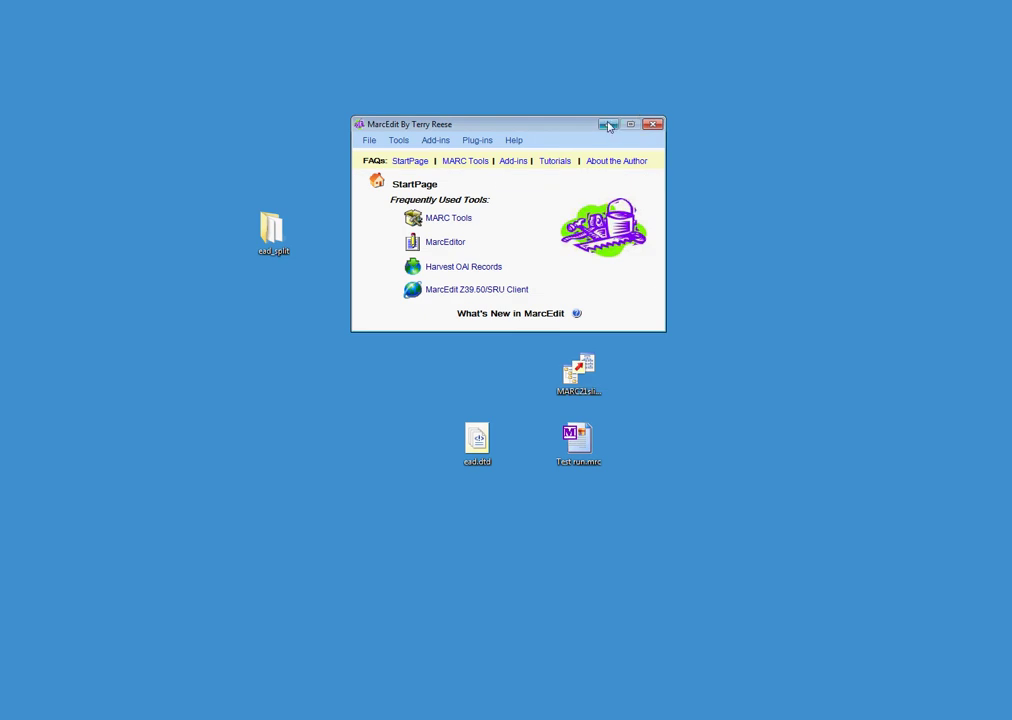
Open ead_split\processed_files and launch 671240656.xml in the browser
double_click(271, 232)
click(384, 302)
mouse_move(293, 183)
double_click(293, 180)
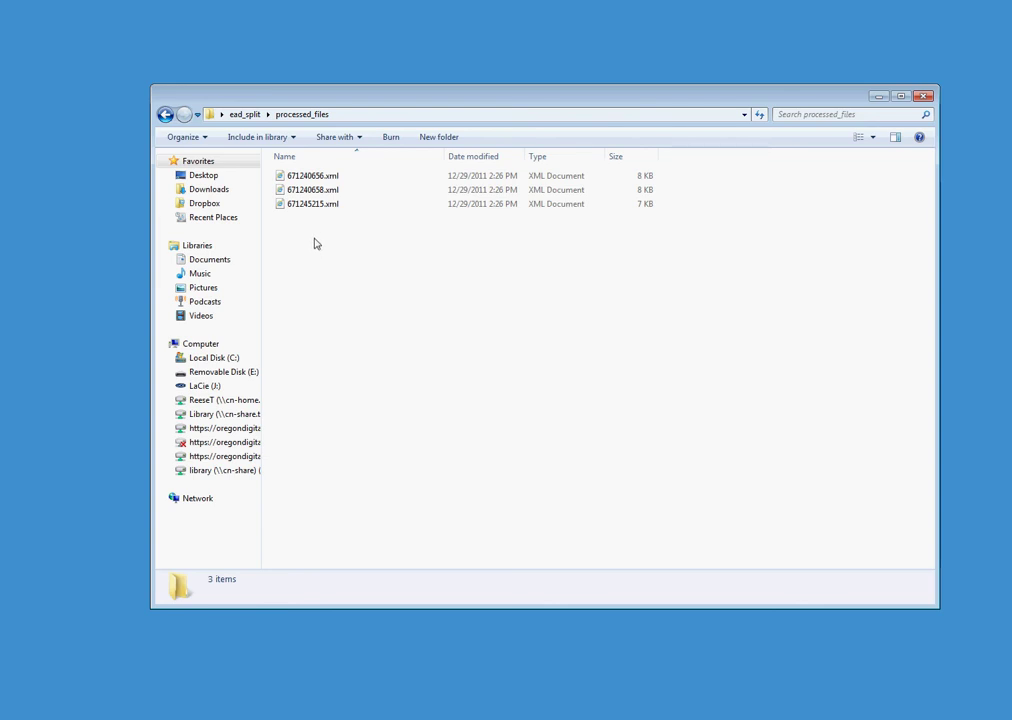
click(314, 178)
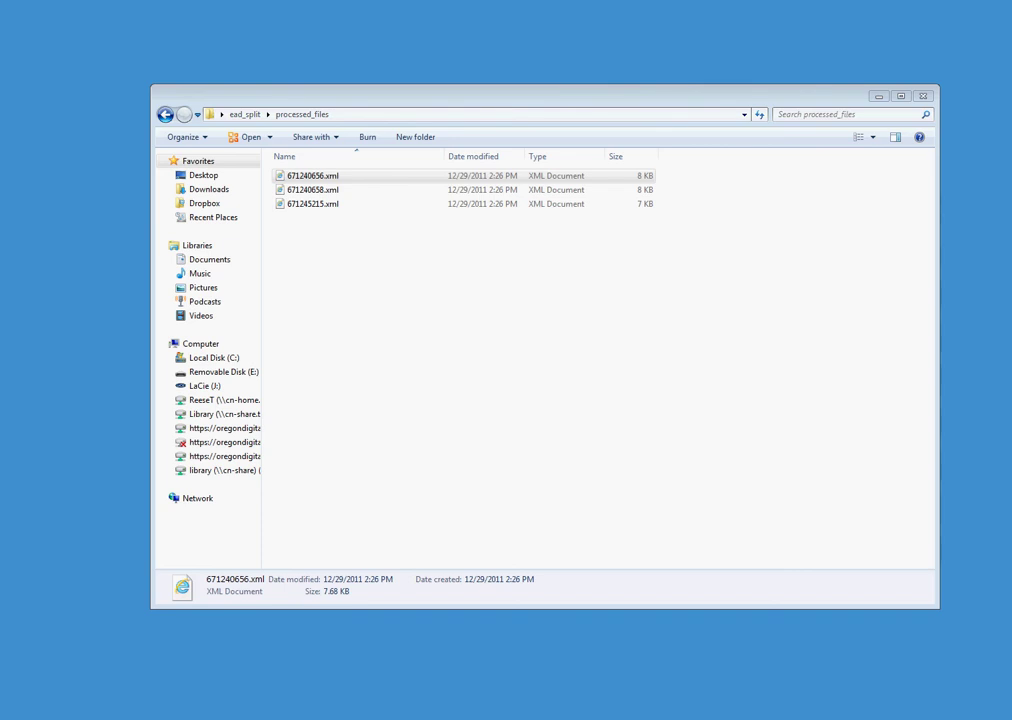
key(Return)
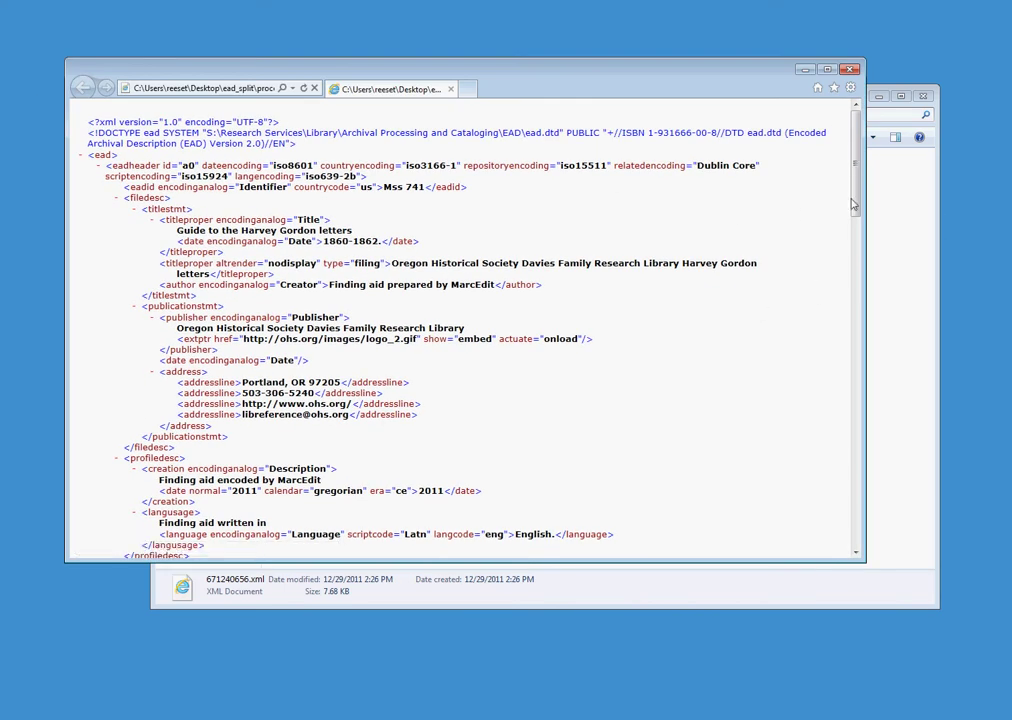
Scroll through the EAD XML tree of 671240656.xml, then close Internet Explorer
drag(856, 187, 827, 158)
click(851, 71)
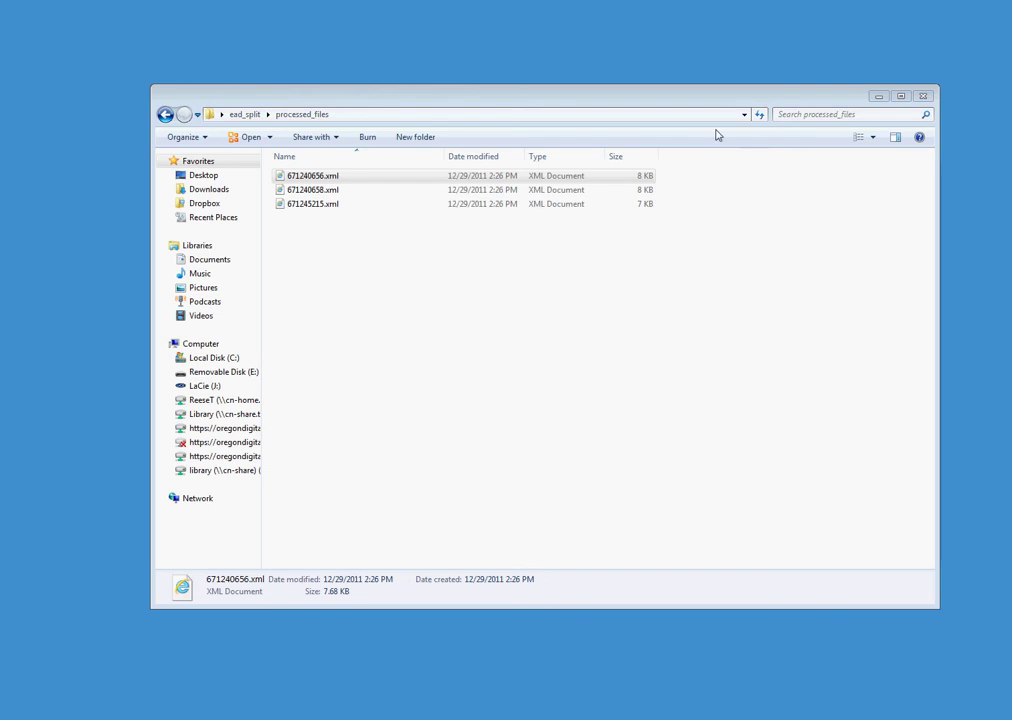
Minimize the processed_files Explorer window to reveal MarcEdit's StartPage
click(878, 96)
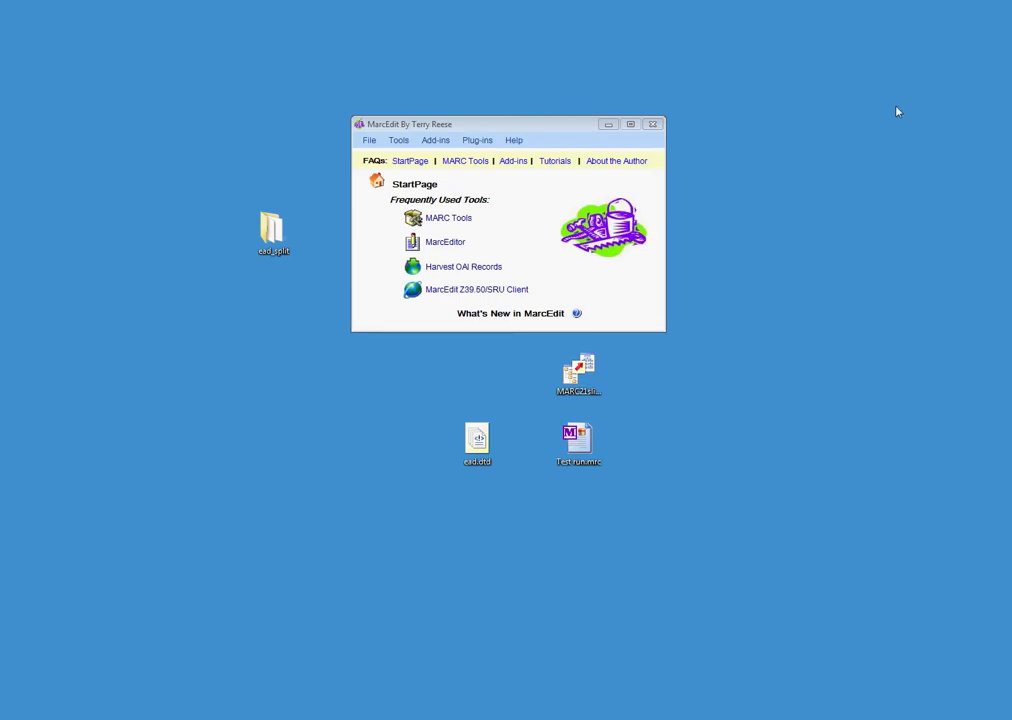